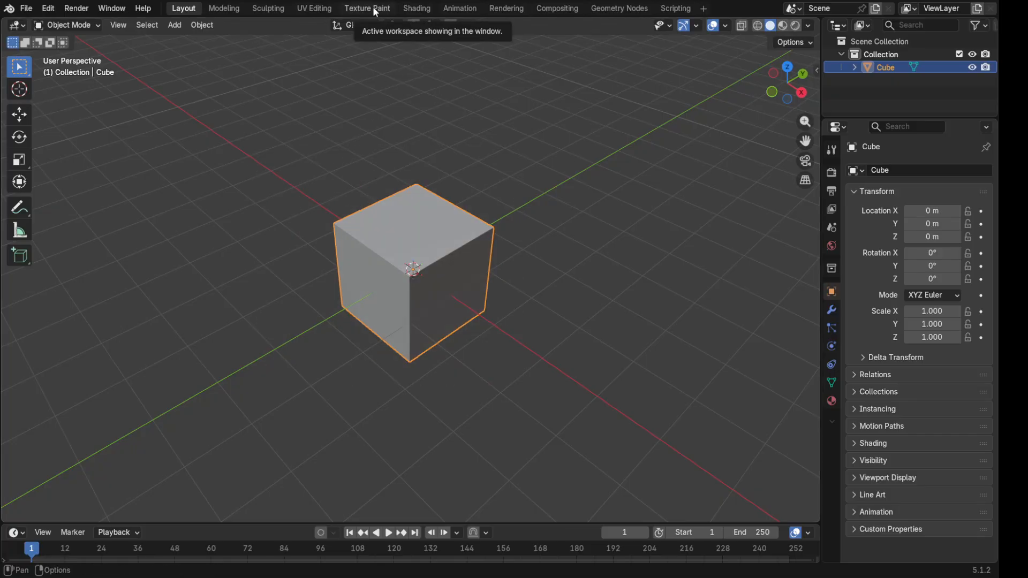
Switch to the UV Editing workspace and select the cube in both the UV layout and the 3D viewport
click(315, 9)
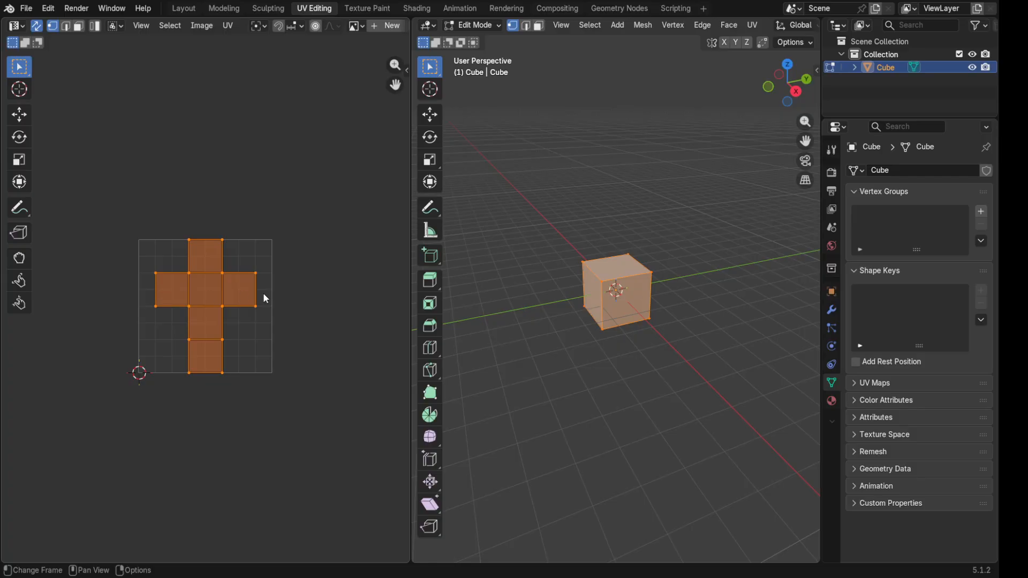
drag(294, 193, 112, 449)
drag(322, 161, 107, 423)
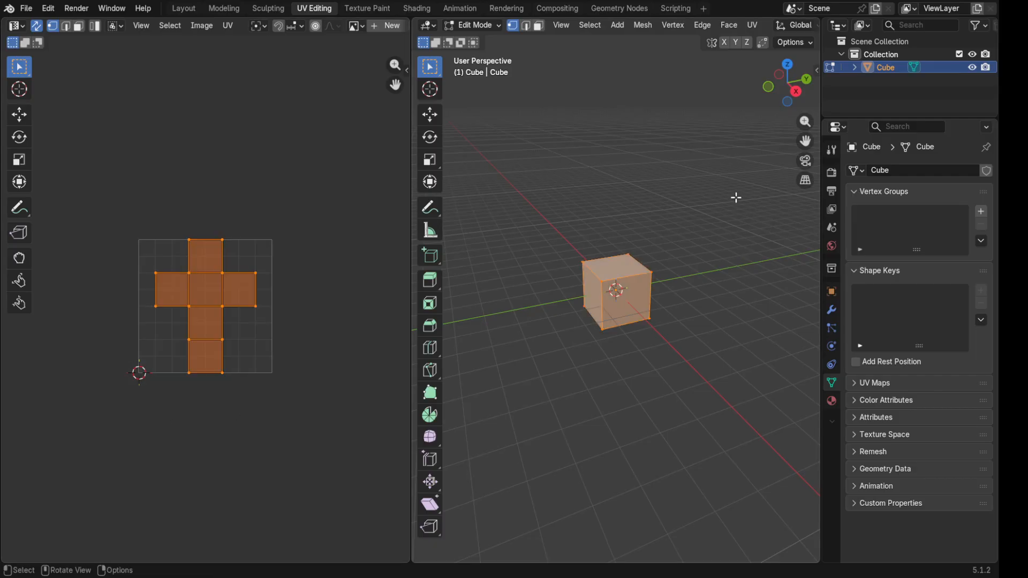
drag(711, 193, 564, 406)
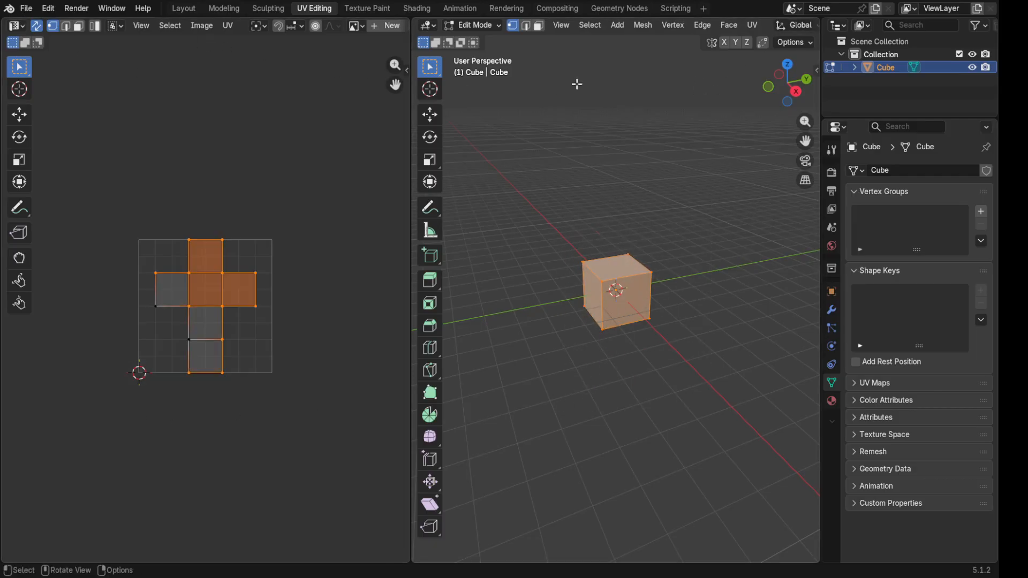
Toggle the cube to Object Mode and back to Edit Mode, and box-select it in the 3D viewport
click(487, 26)
click(474, 43)
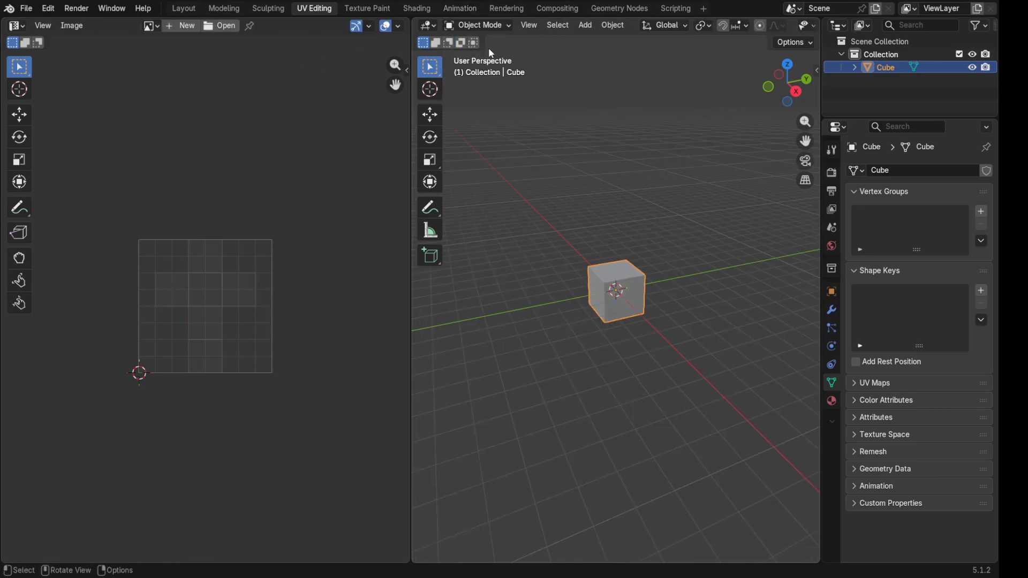
click(480, 26)
click(482, 53)
drag(733, 215, 488, 424)
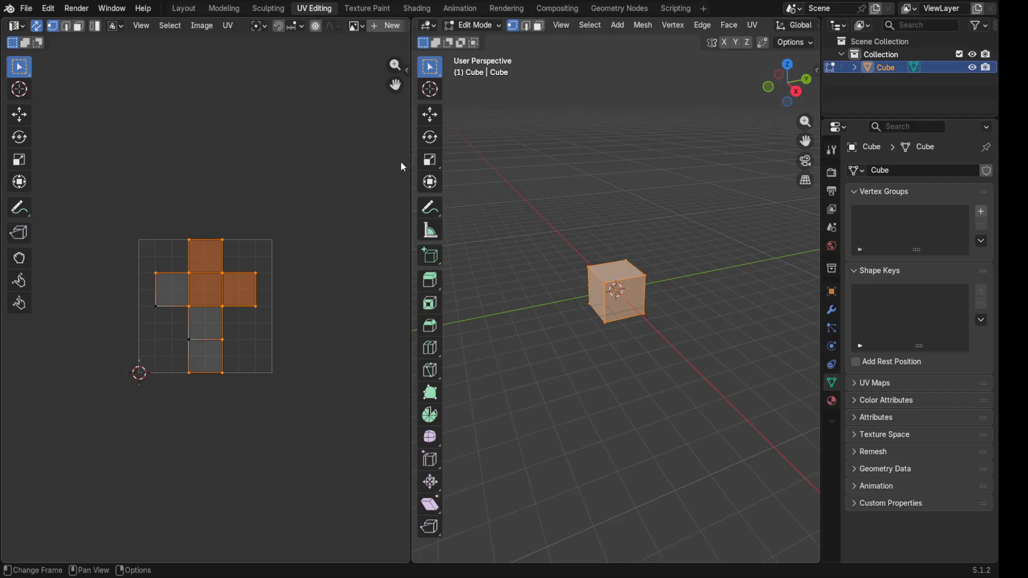
Enable X-ray in the 3D viewport and select the whole cube, including its hidden vertices, leaving the UV editor about half width
drag(412, 131, 181, 134)
click(811, 31)
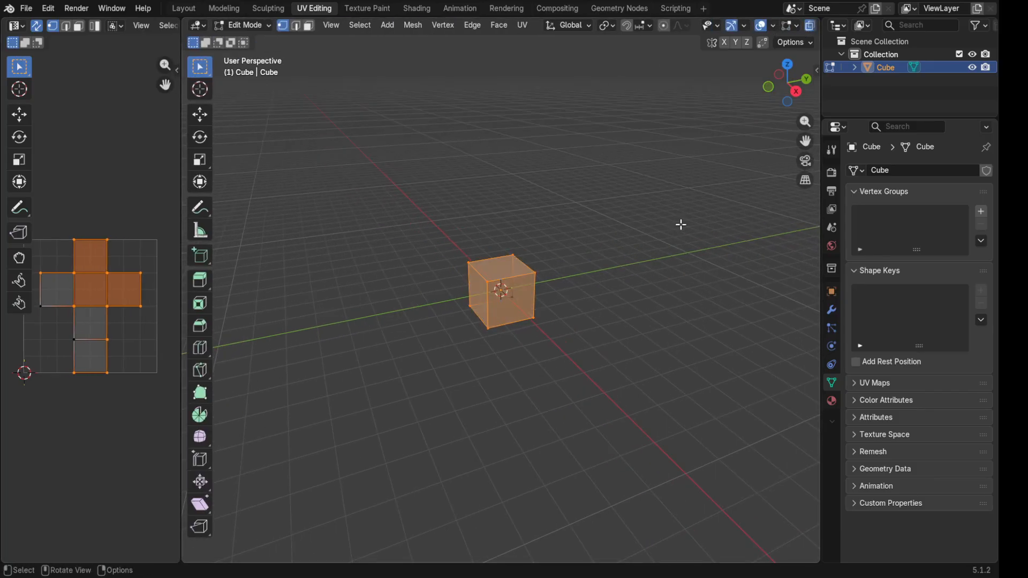
drag(636, 146, 416, 379)
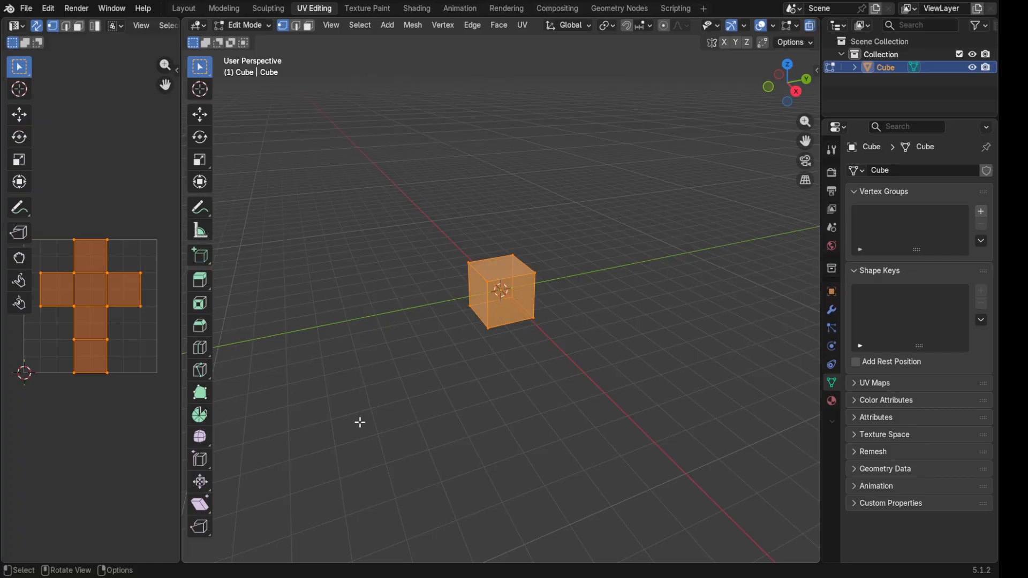
drag(179, 288, 431, 290)
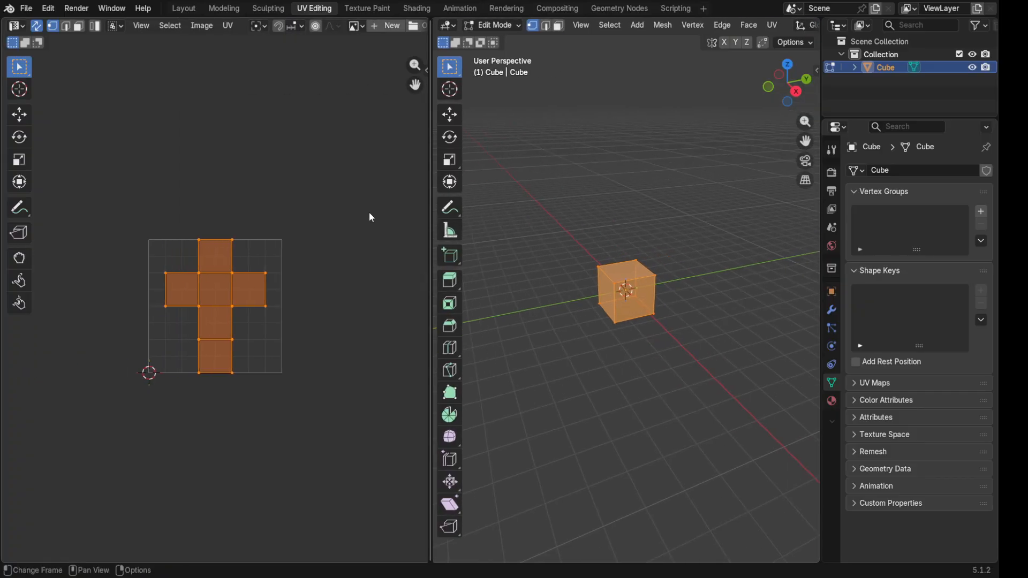
Try unwrapping the selected cube with Cube Projection and inspect the UV layout
click(230, 28)
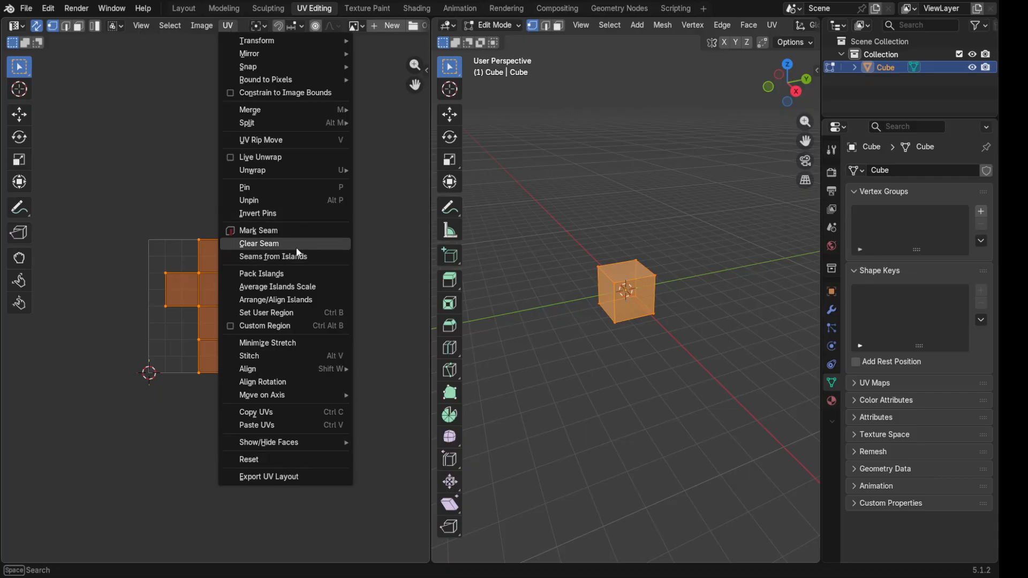
mouse_move(316, 122)
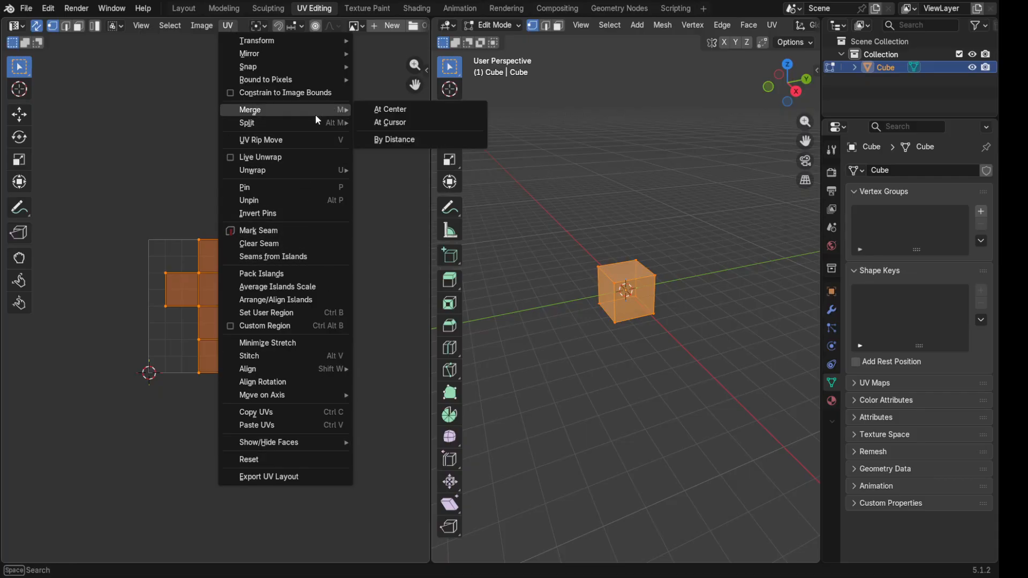
mouse_move(309, 173)
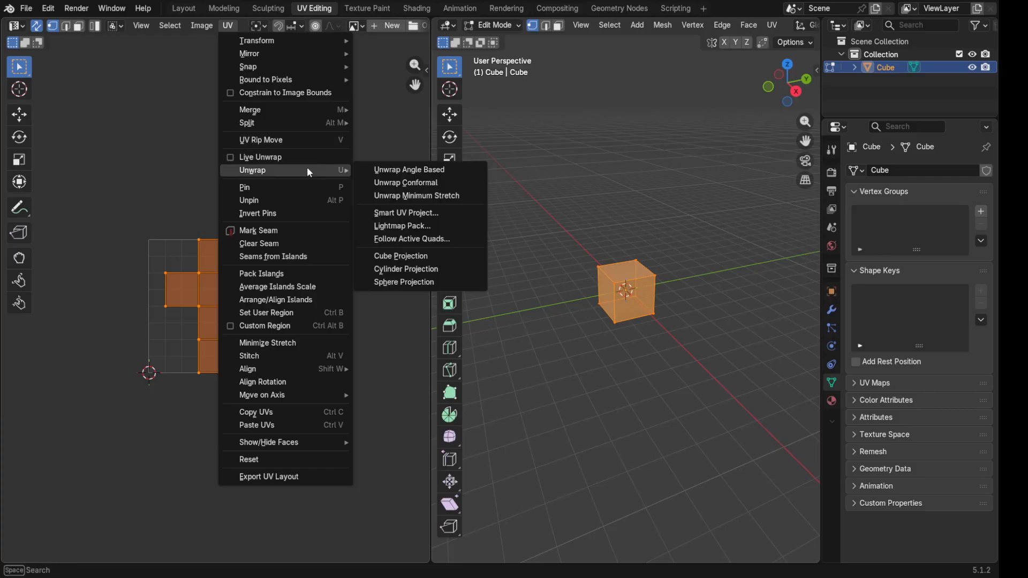
click(415, 258)
scroll(220, 290, up, 2)
middle_drag(232, 219, 261, 166)
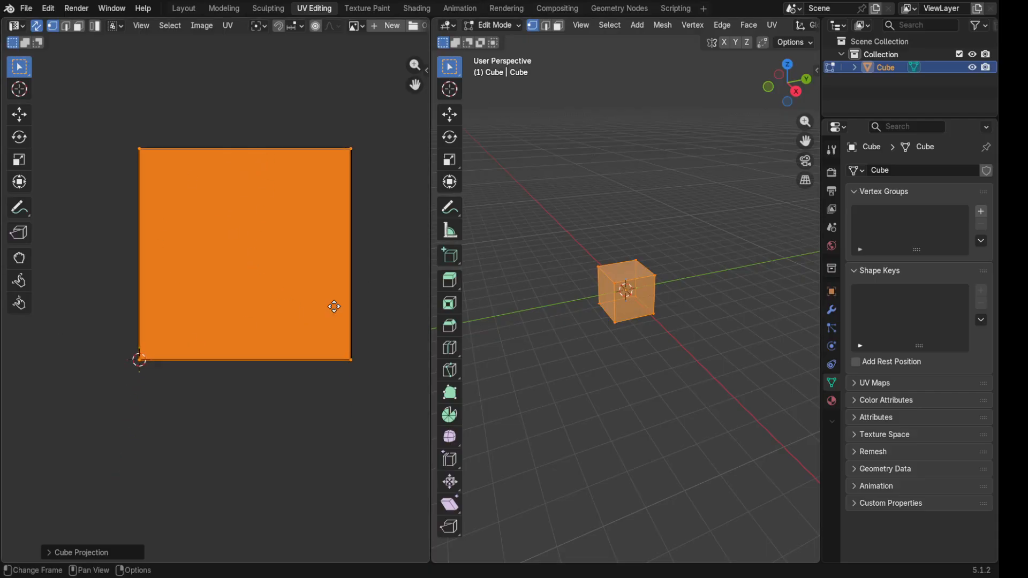
middle_drag(334, 306, 358, 302)
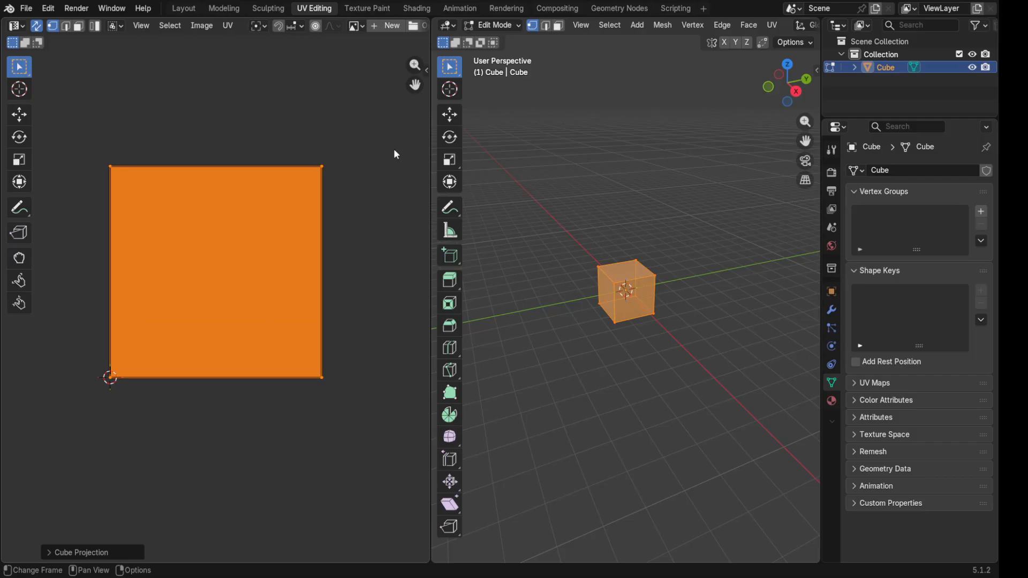
Try Sphere Projection and Cylinder Projection on the cube's UVs to compare the layouts
click(227, 26)
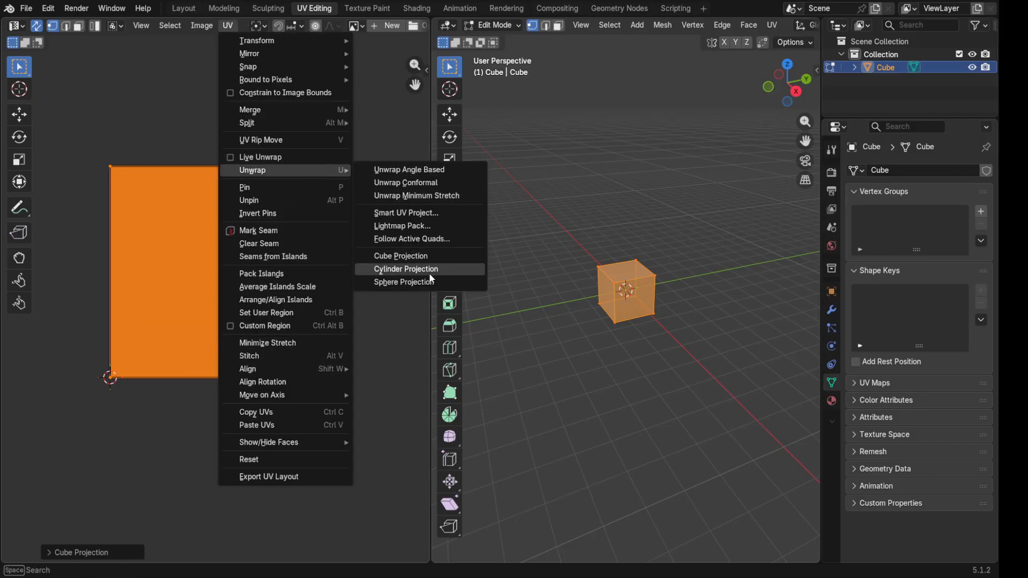
click(428, 282)
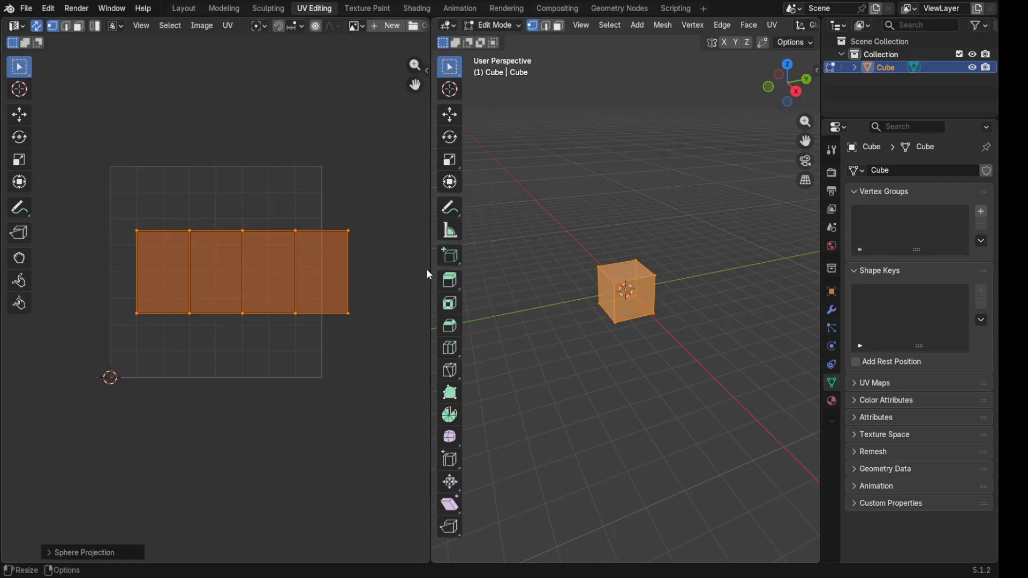
click(232, 24)
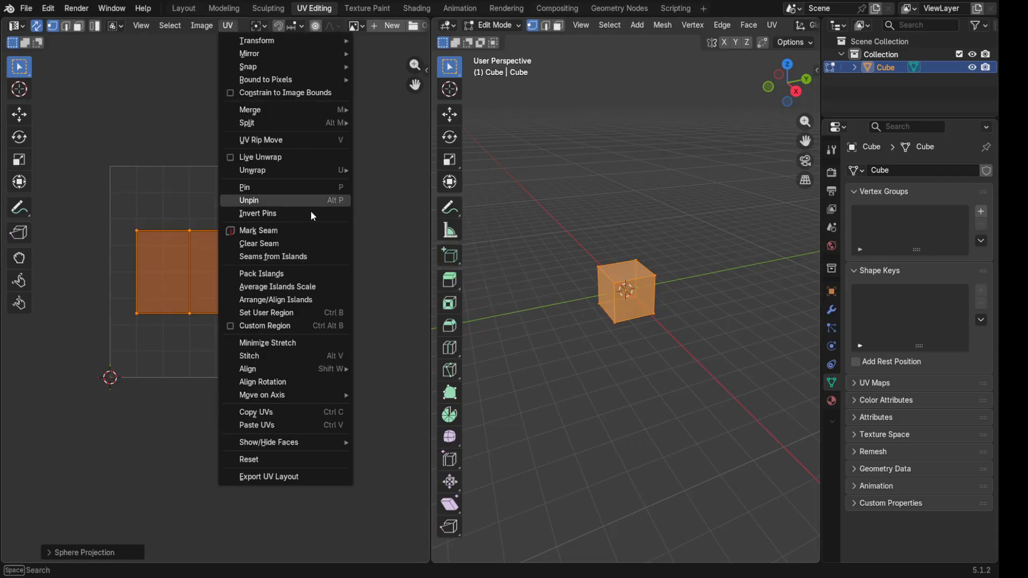
mouse_move(339, 173)
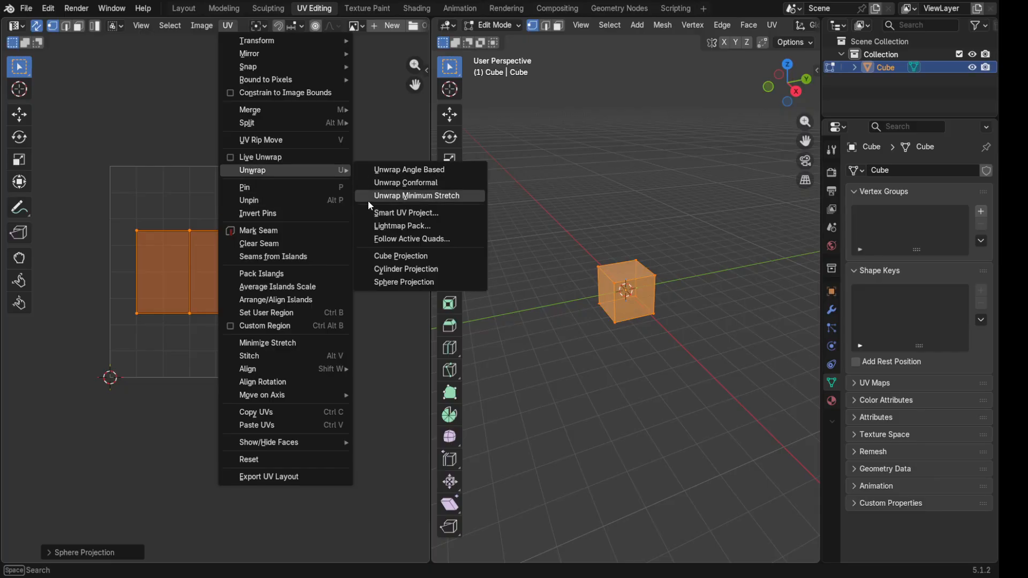
click(383, 268)
drag(370, 114, 111, 411)
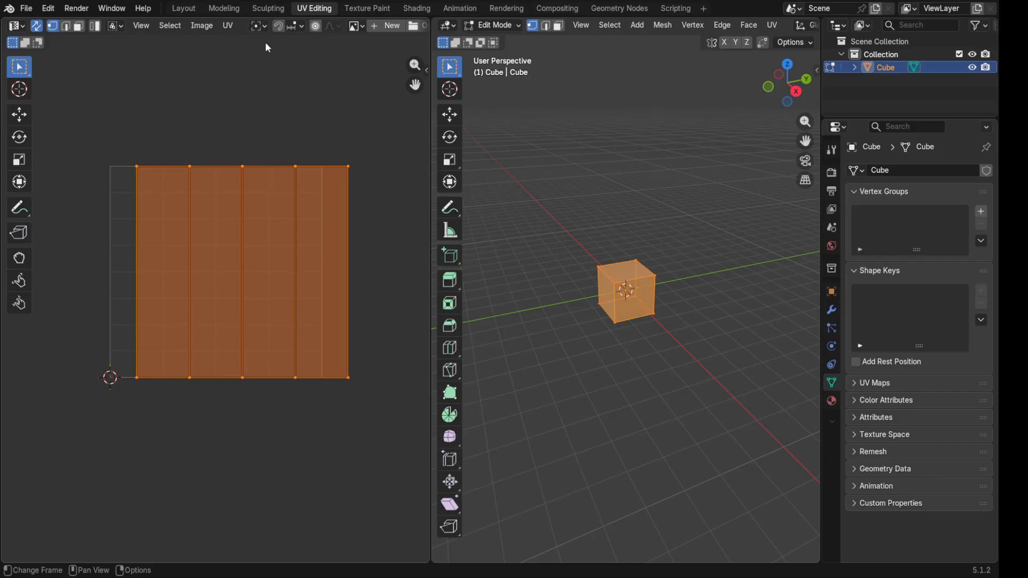
Try to unwrap the cube with Follow Active Quads
click(228, 27)
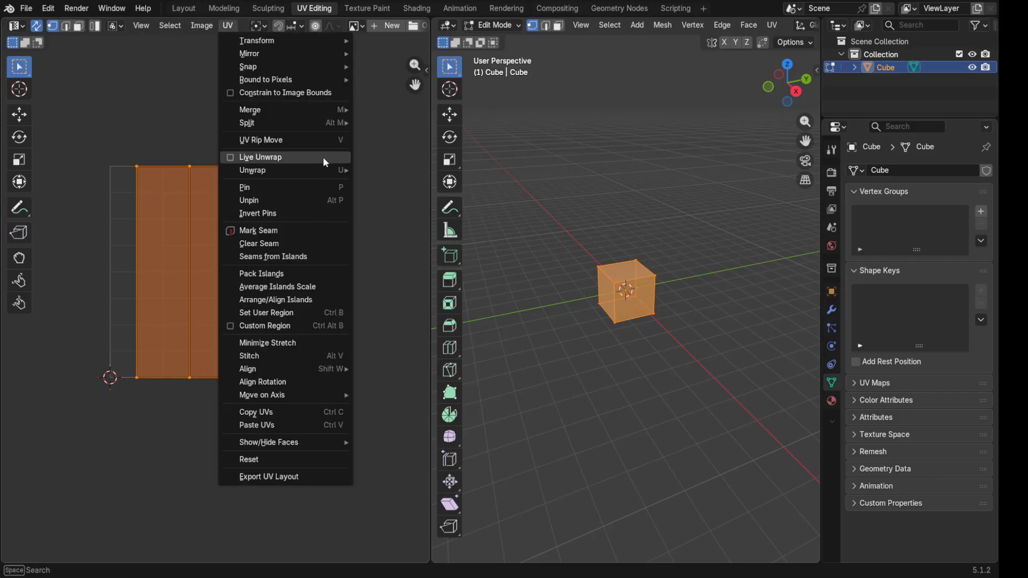
mouse_move(322, 170)
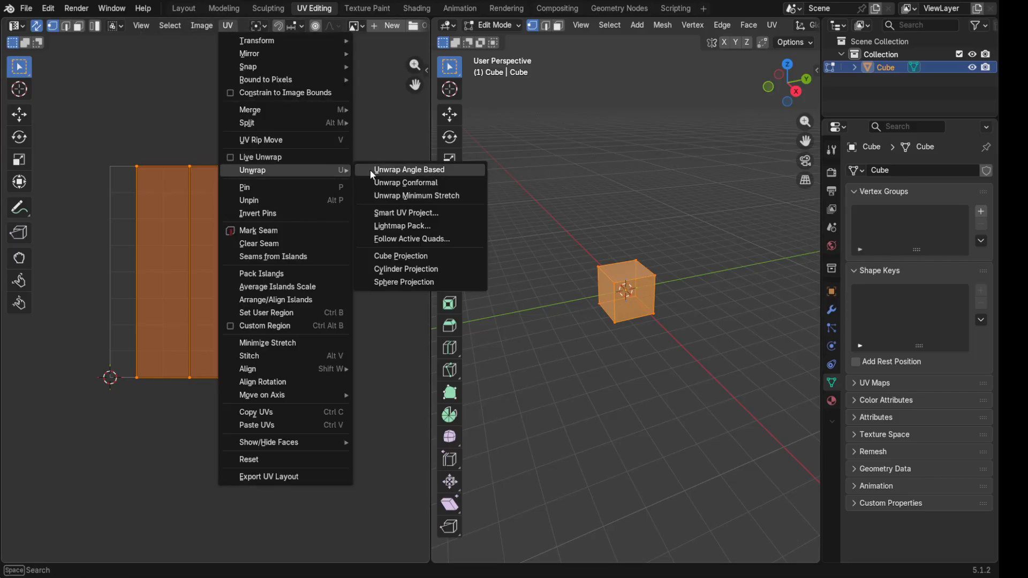
click(407, 241)
click(405, 267)
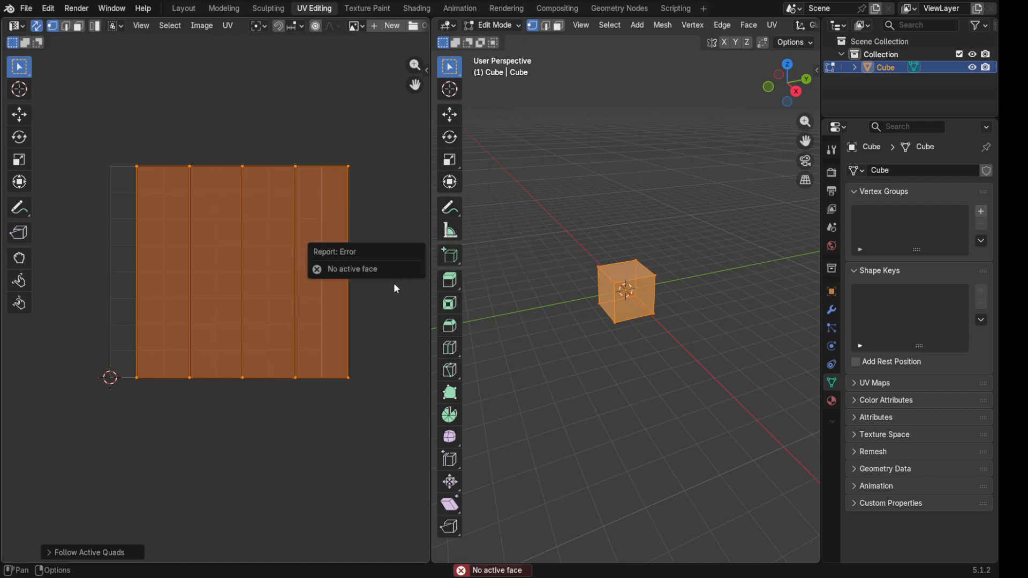
Select all of the cube's UVs in the cylinder-projected layout and try Unwrap Angle Based
drag(378, 131, 49, 474)
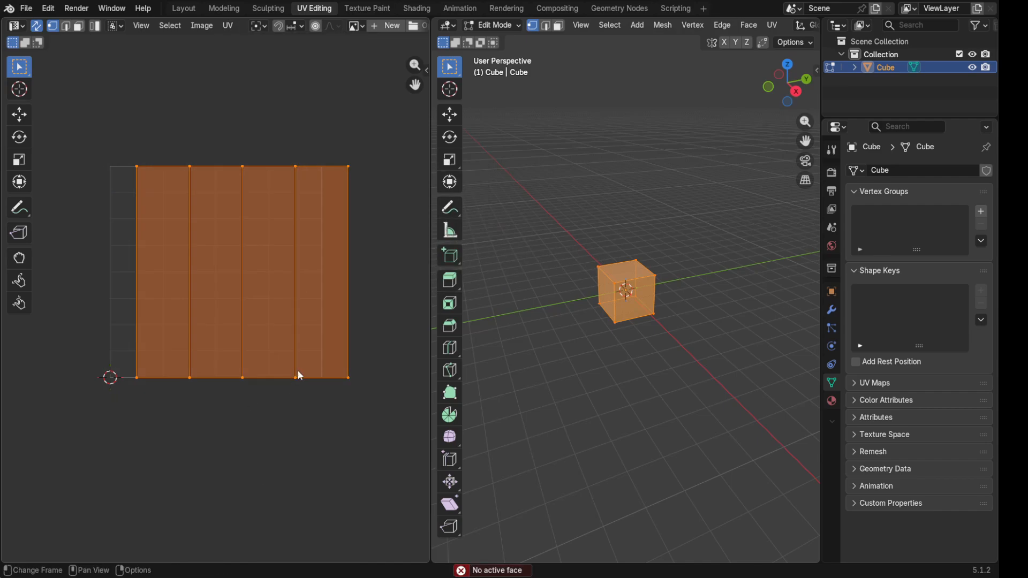
click(227, 26)
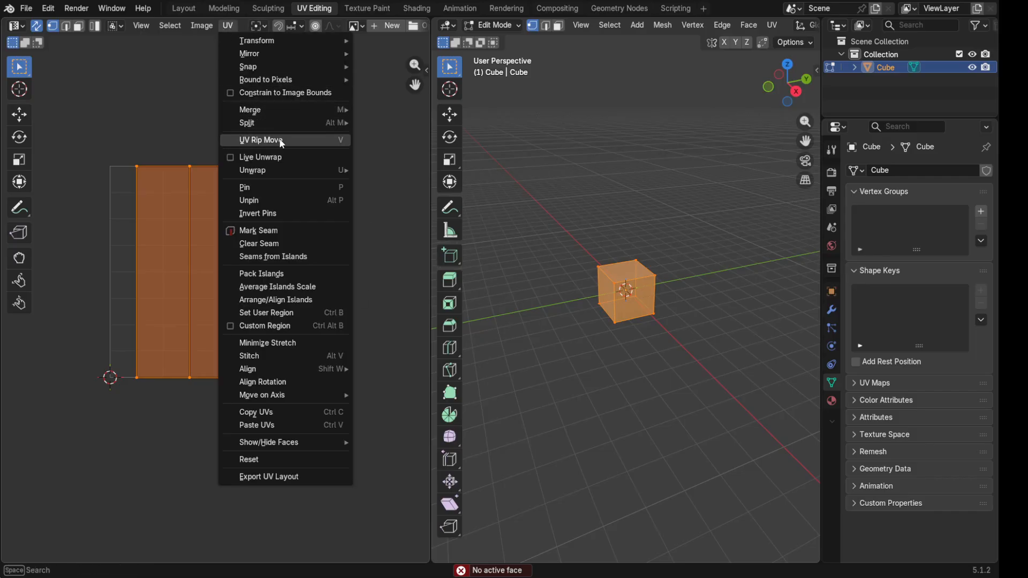
mouse_move(299, 167)
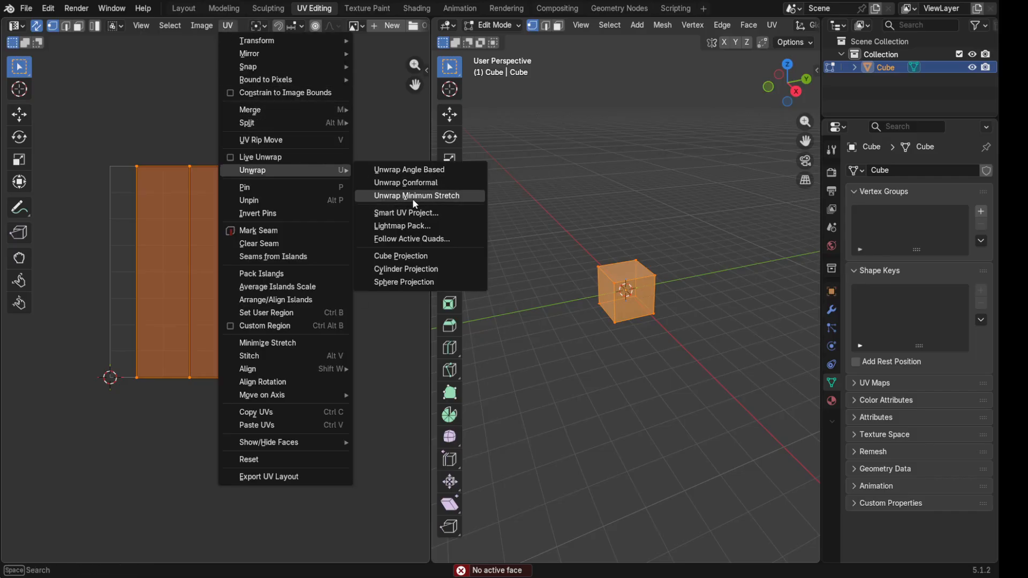
click(423, 169)
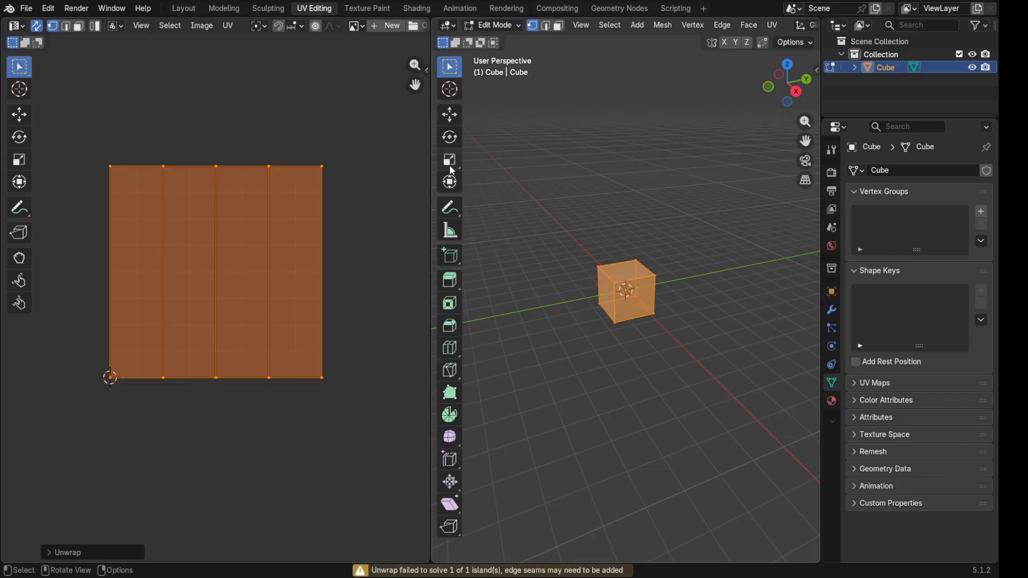
Undo the test unwraps and projections back to the cube's original UV layout
click(227, 25)
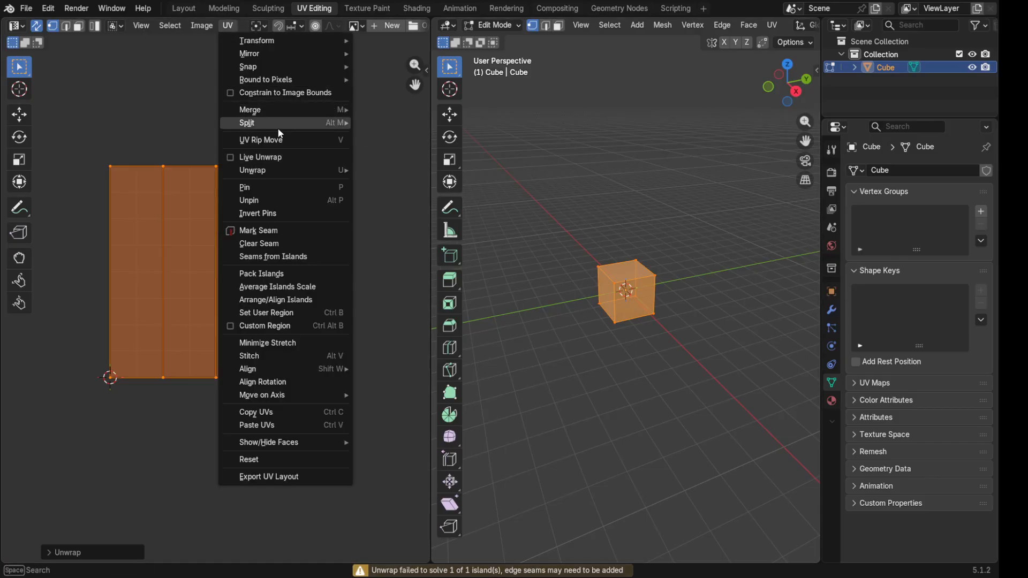
mouse_move(284, 129)
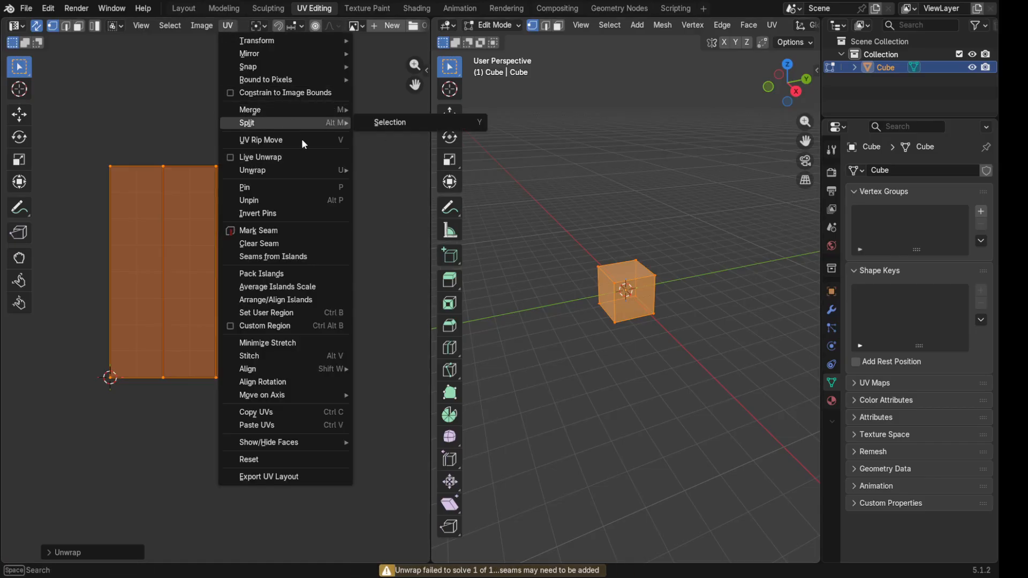
key(ctrl+z)
key(ctrl+z)
key(ctrl+z)
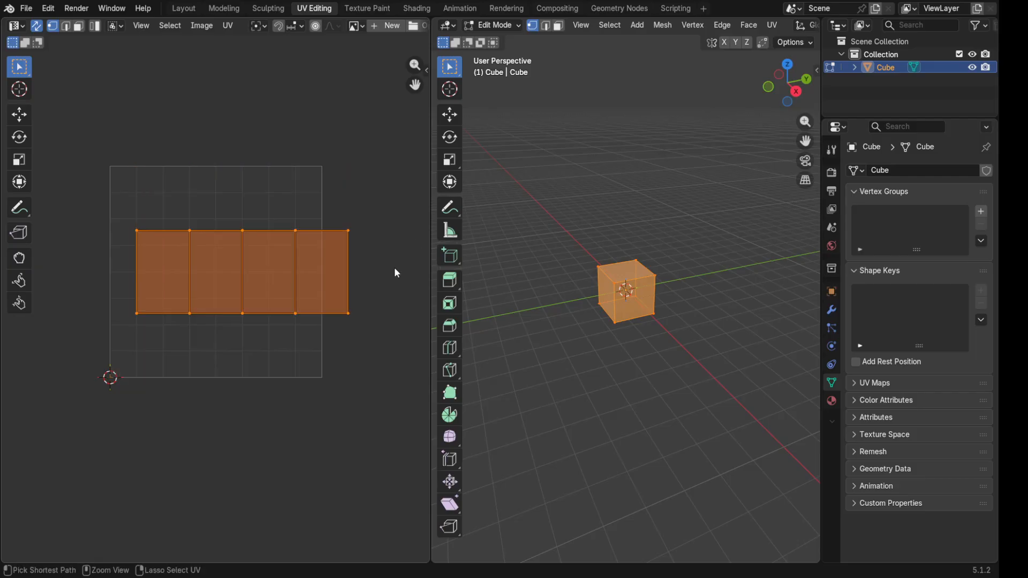
key(ctrl+z)
Try Unwrap Angle Based on the whole cube from its original UV layout, and undo it
drag(720, 223, 593, 359)
click(228, 25)
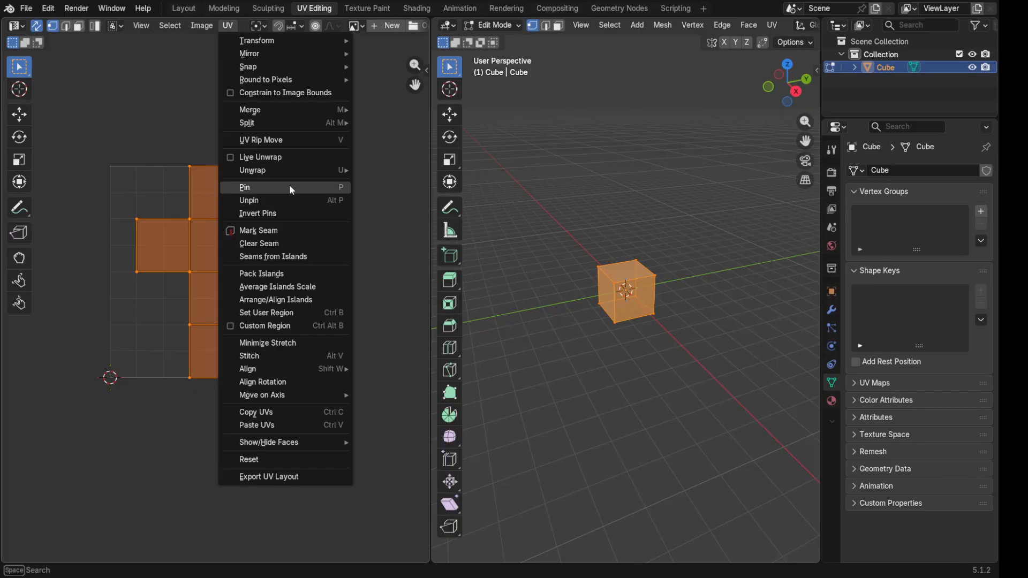
mouse_move(296, 176)
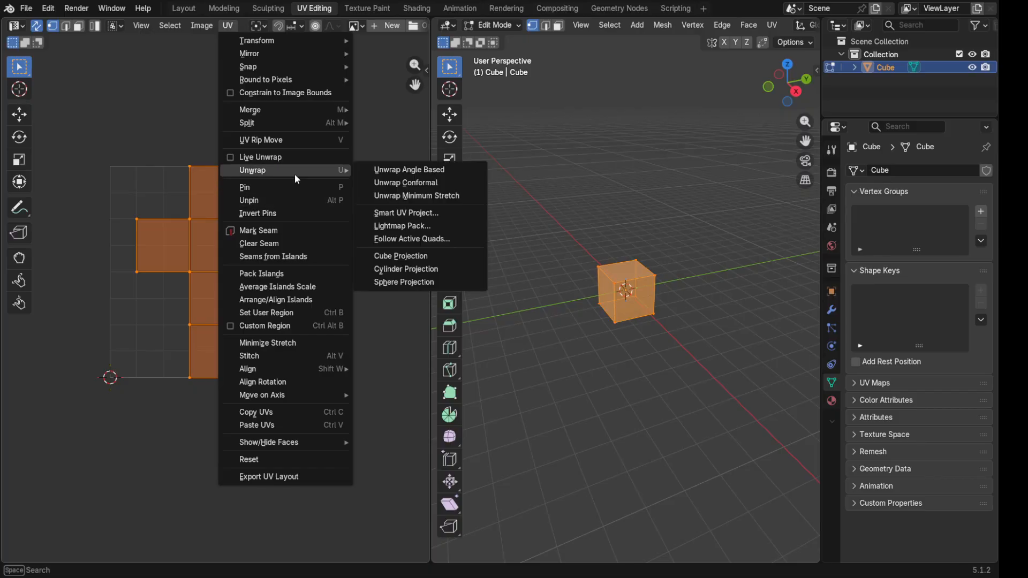
click(426, 171)
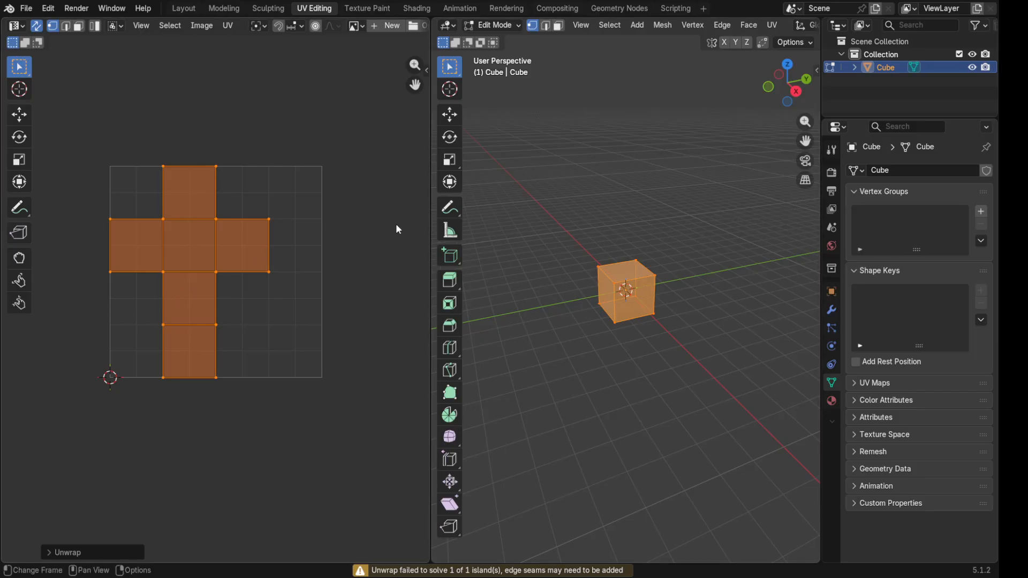
key(ctrl+z)
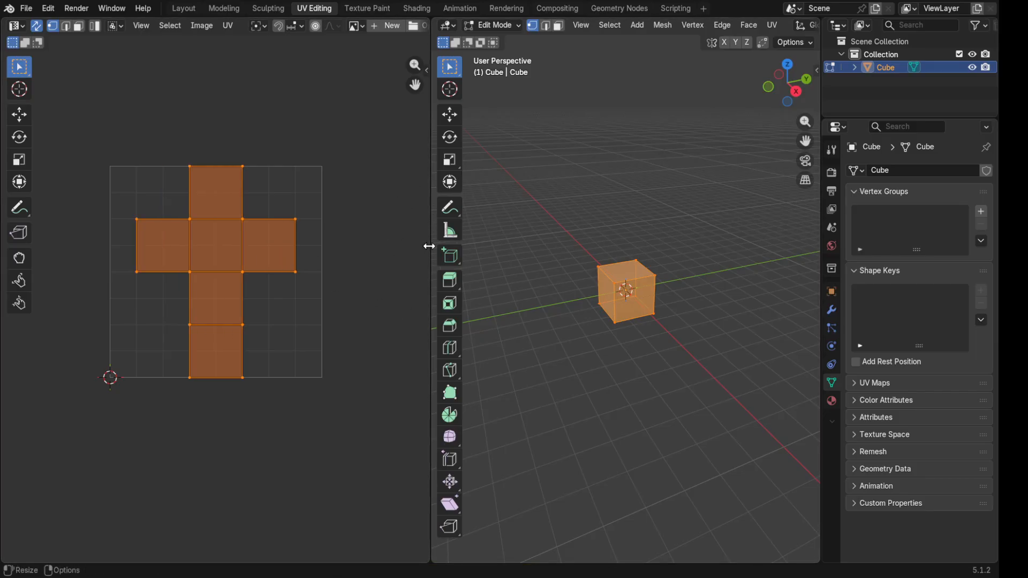
Enlarge the 3D viewport, deselect the whole cube and switch to edge selection mode
drag(431, 246, 288, 278)
scroll(687, 297, up, 4)
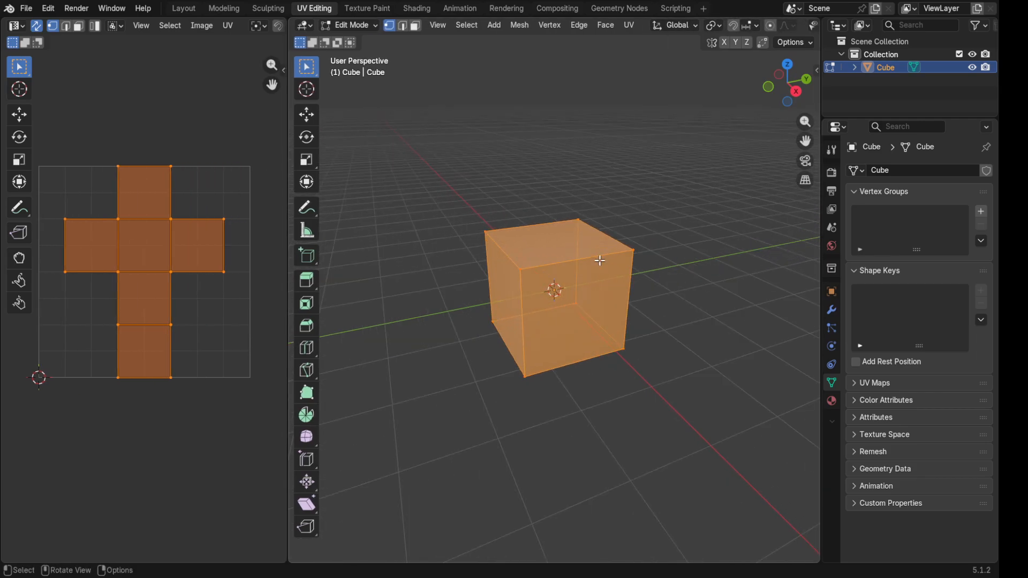
key(alt+a)
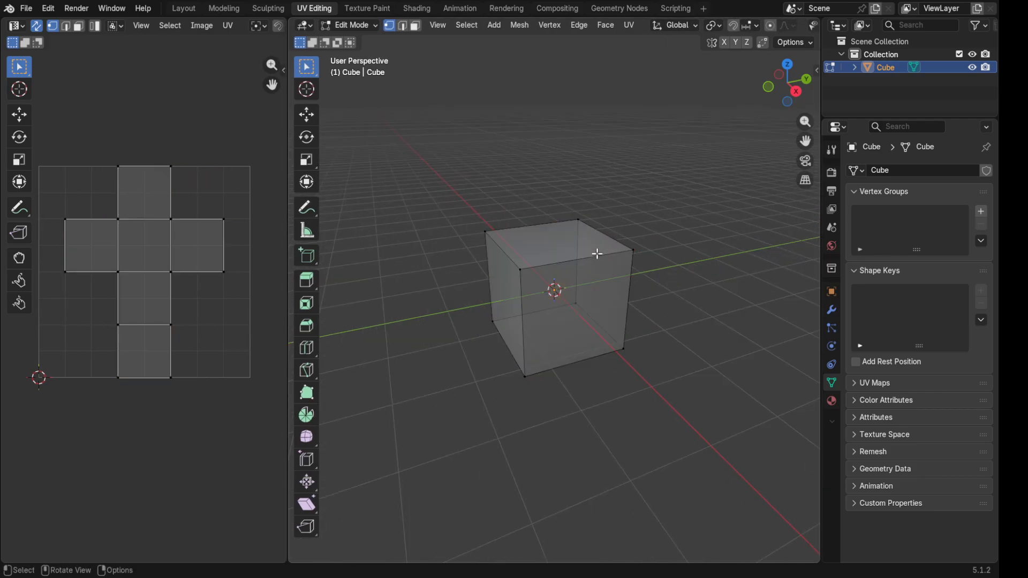
click(403, 25)
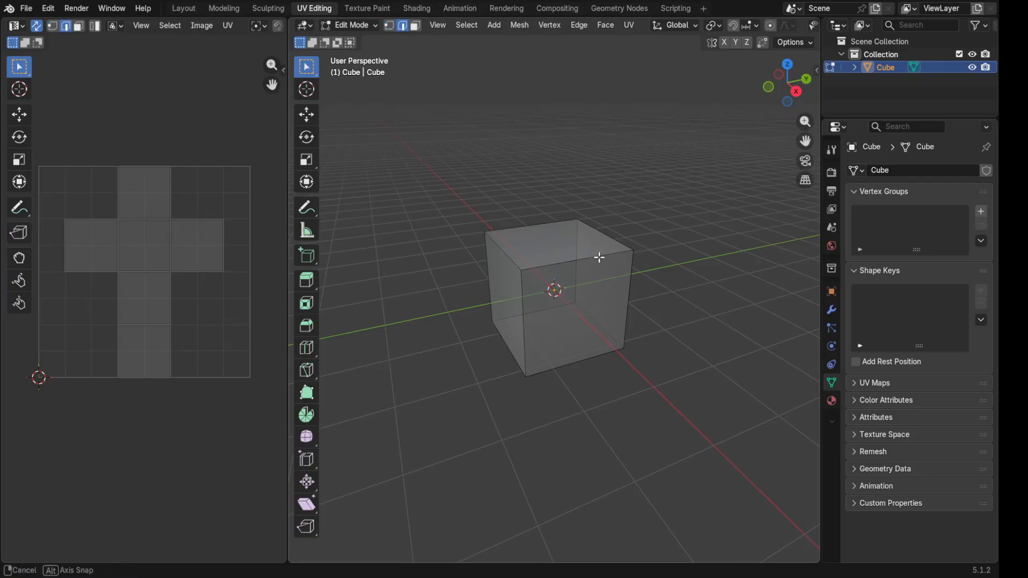
Select all the edges around the cube's top face
middle_drag(600, 255, 601, 316)
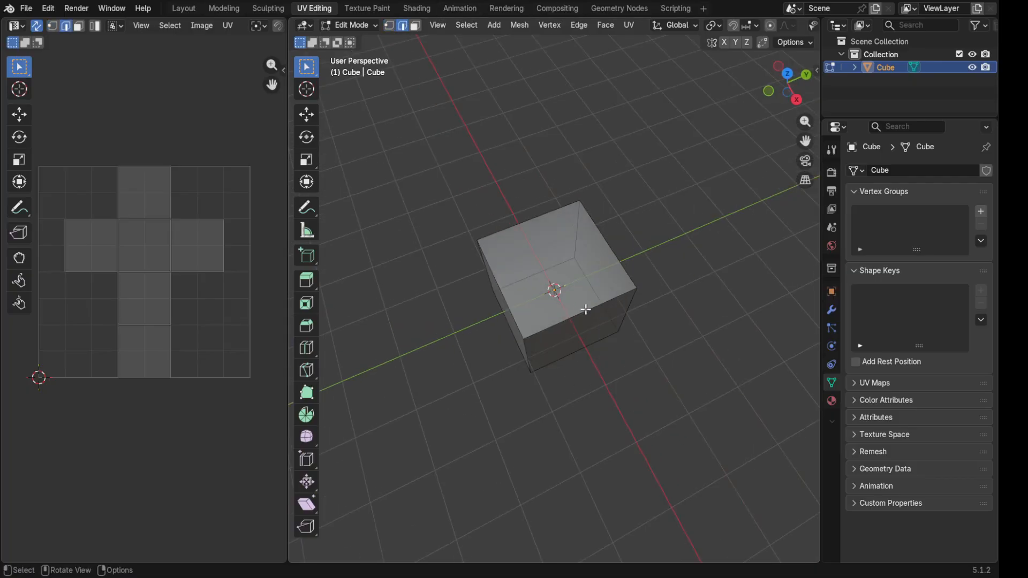
ctrl+click(586, 310)
ctrl+shift+click(530, 221)
ctrl+shift+click(530, 220)
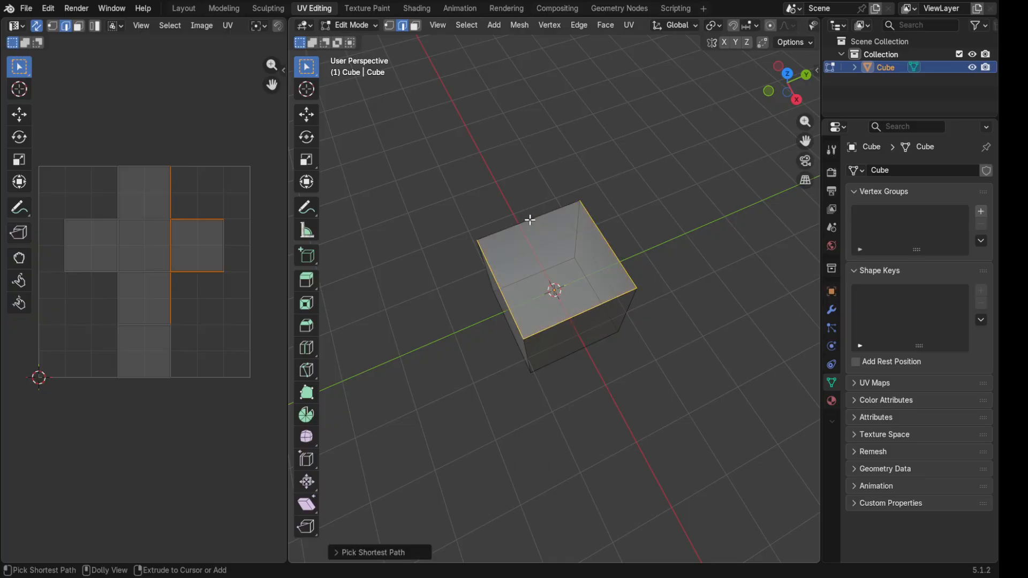
ctrl+shift+click(530, 220)
scroll(591, 307, up, 1)
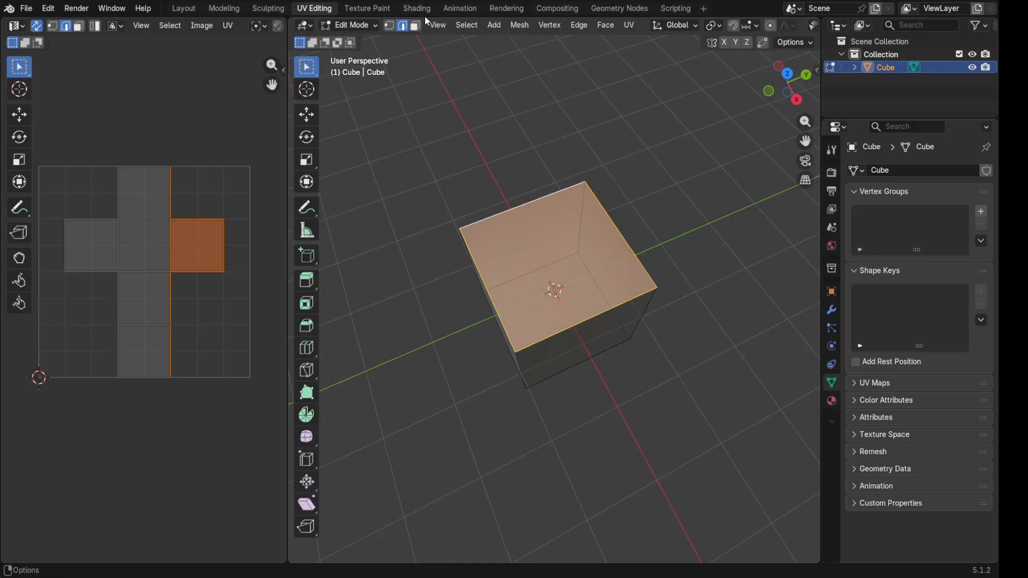
Extend the edge selection over the cube's sides and underside until every edge is included
middle_drag(610, 260, 600, 186)
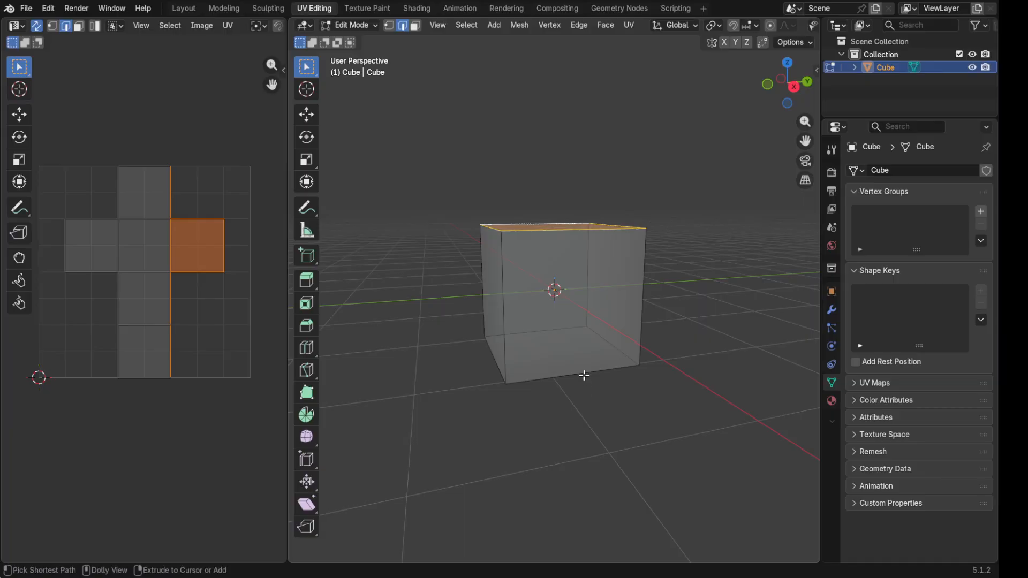
ctrl+shift+click(583, 374)
middle_drag(579, 372, 566, 238)
ctrl+shift+click(566, 237)
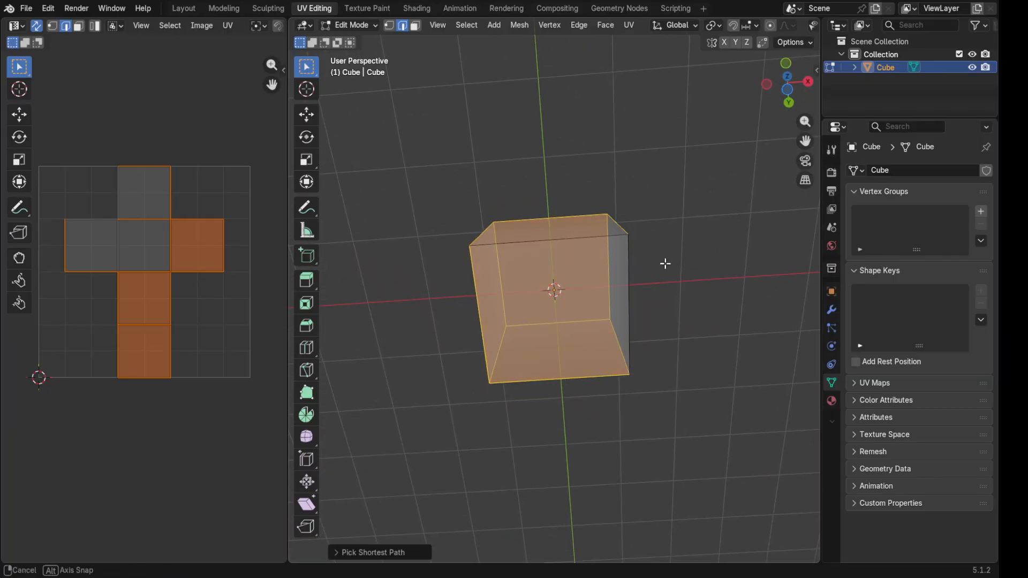
middle_drag(665, 264, 631, 321)
ctrl+click(603, 311)
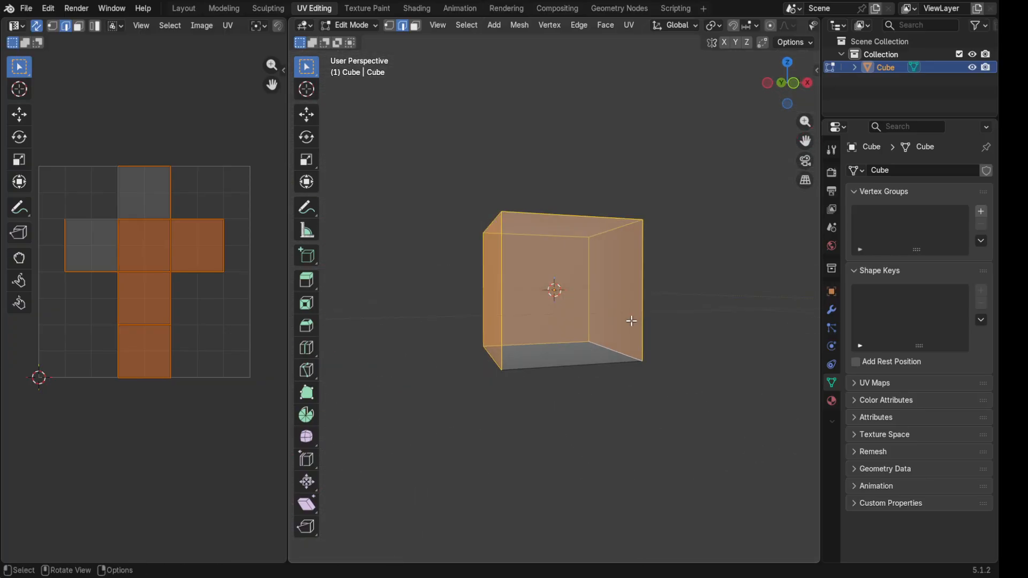
ctrl+click(577, 365)
middle_drag(577, 365, 562, 460)
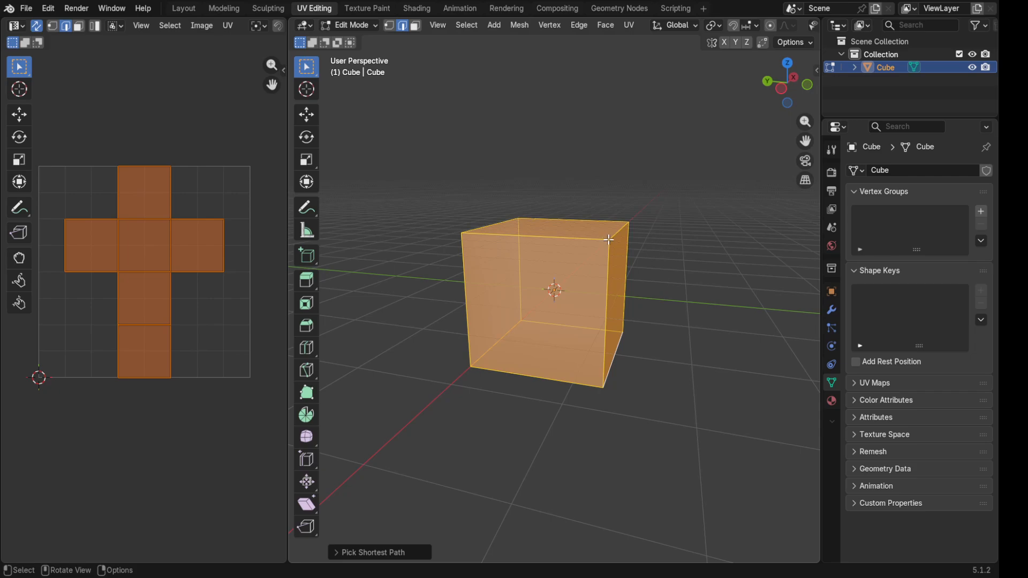
Mark all the selected cube edges as seams and deselect the mesh
key(ctrl+e)
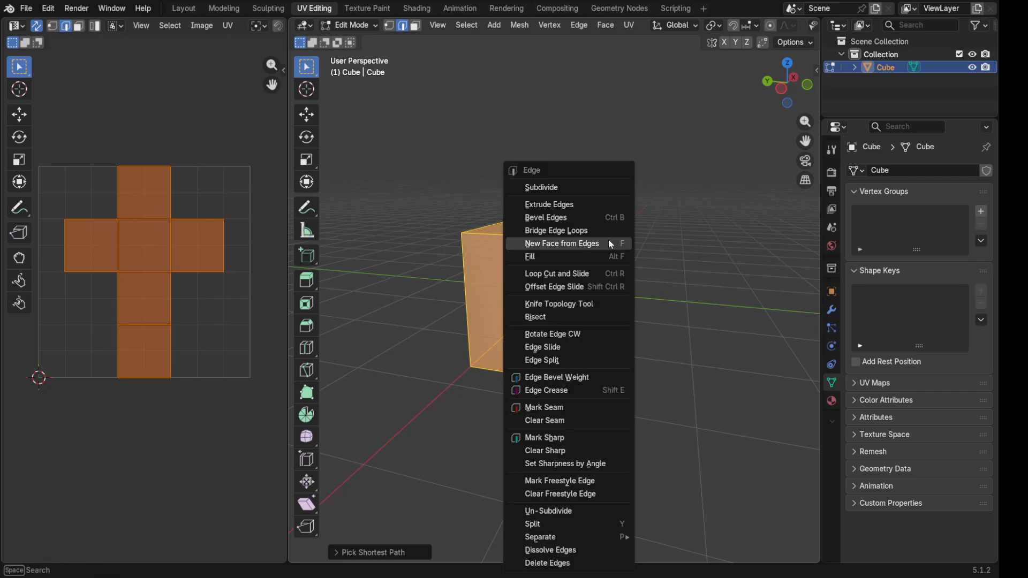
click(561, 408)
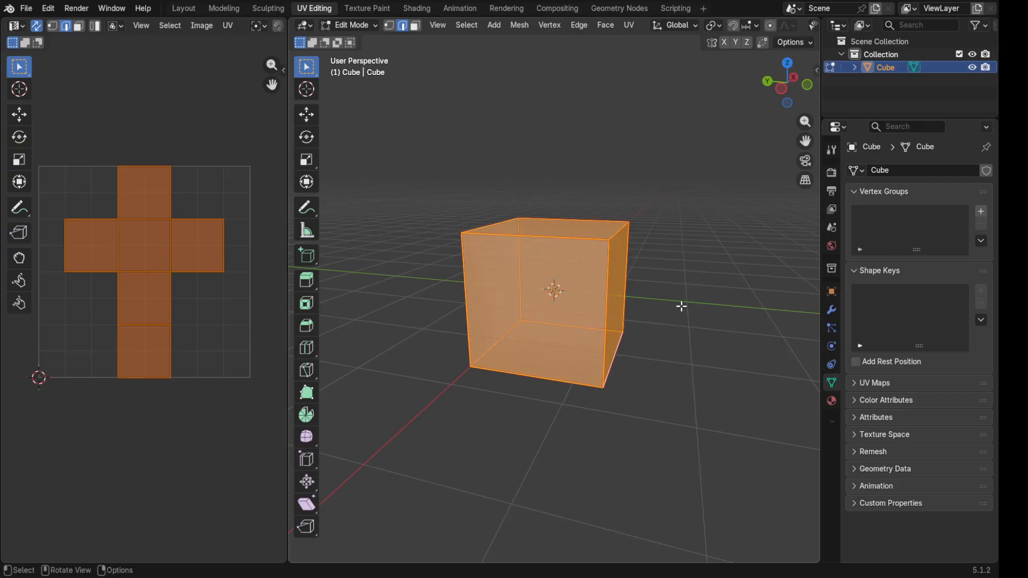
key(alt+a)
scroll(607, 230, up, 4)
middle_drag(582, 174, 638, 267)
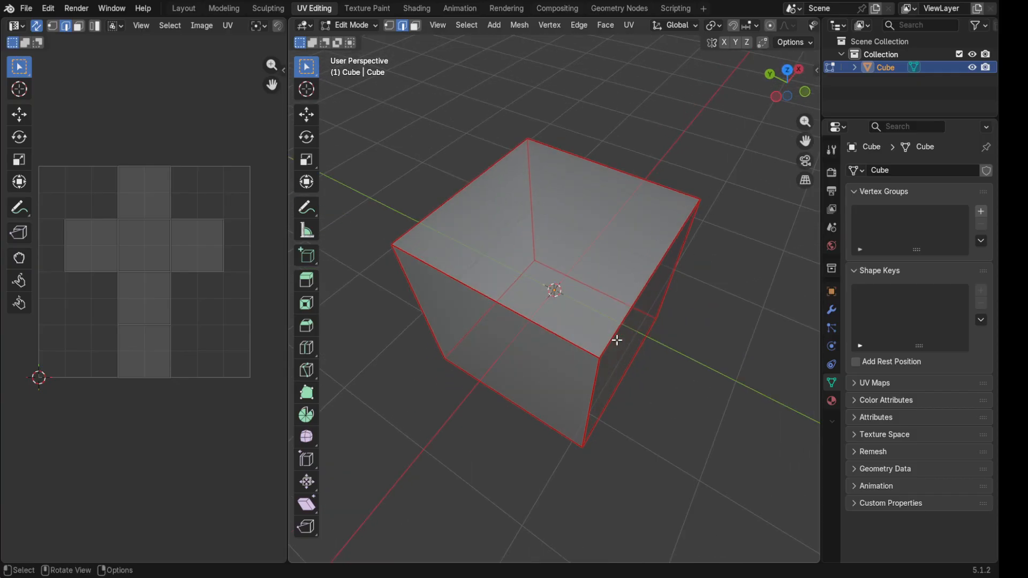
scroll(605, 356, up, 1)
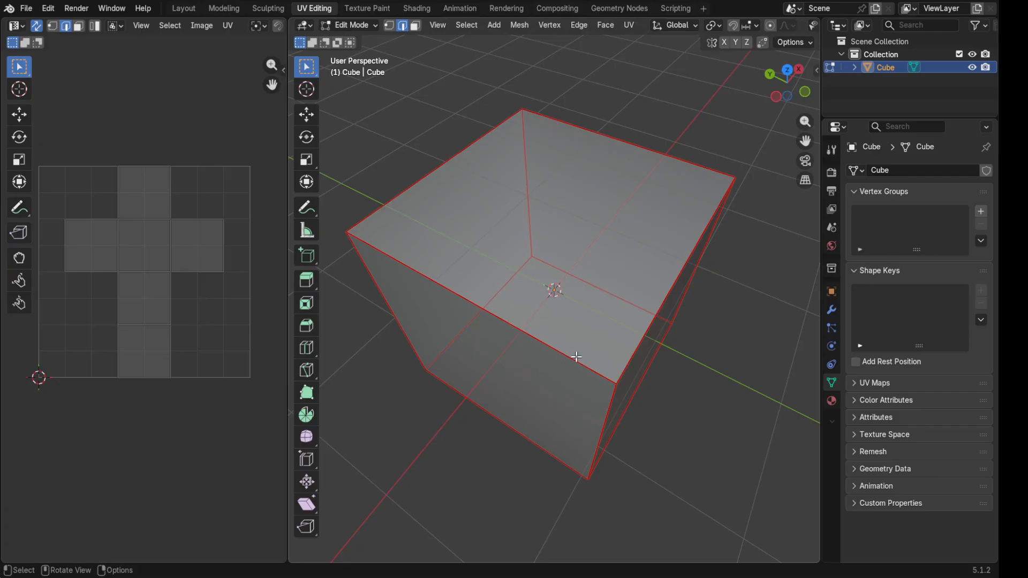
Select the whole cube and export its UV layout as Cube.png
drag(765, 107, 316, 509)
scroll(493, 395, down, 1)
drag(724, 101, 386, 482)
scroll(396, 461, down, 4)
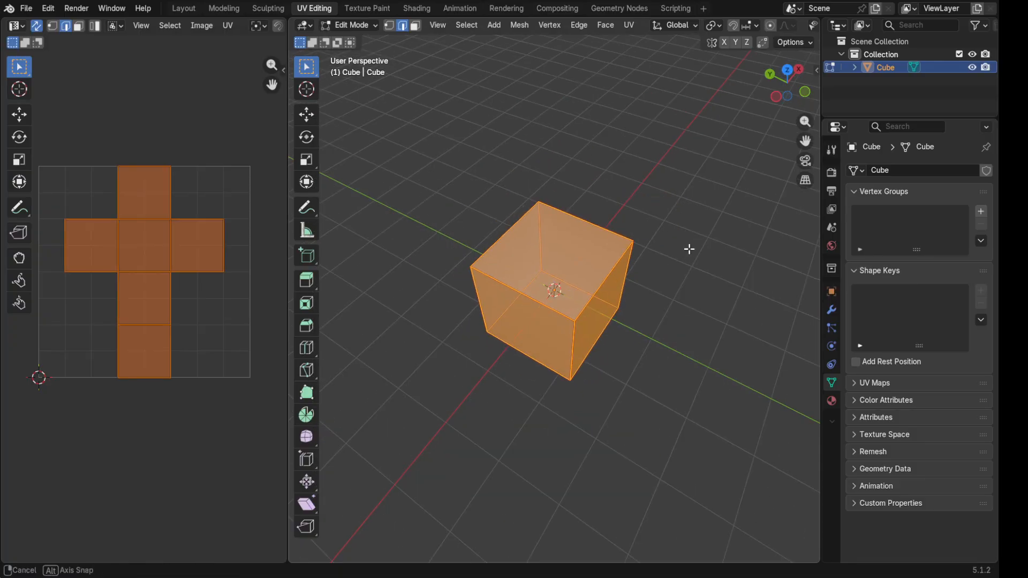
middle_drag(689, 248, 603, 207)
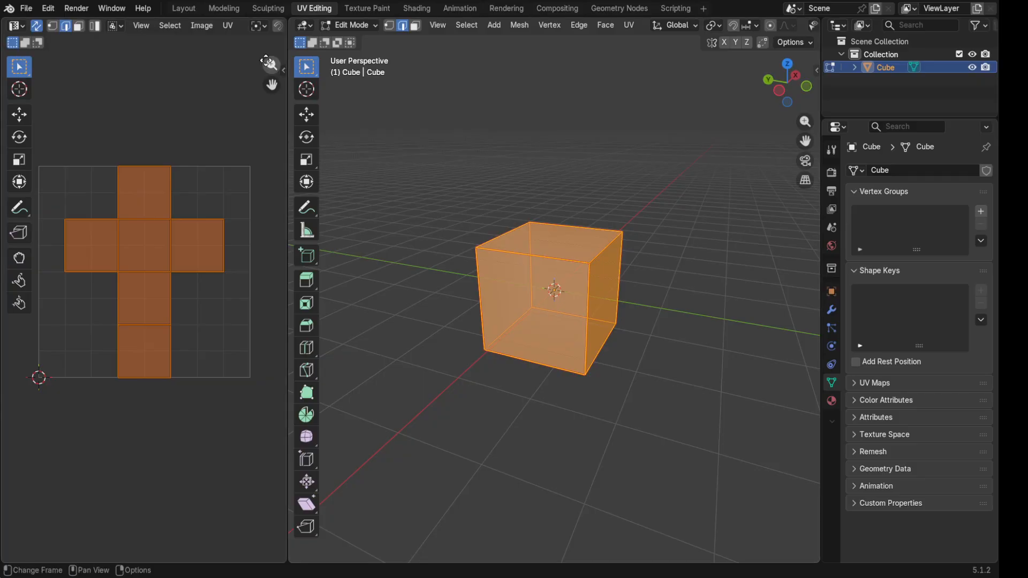
click(227, 27)
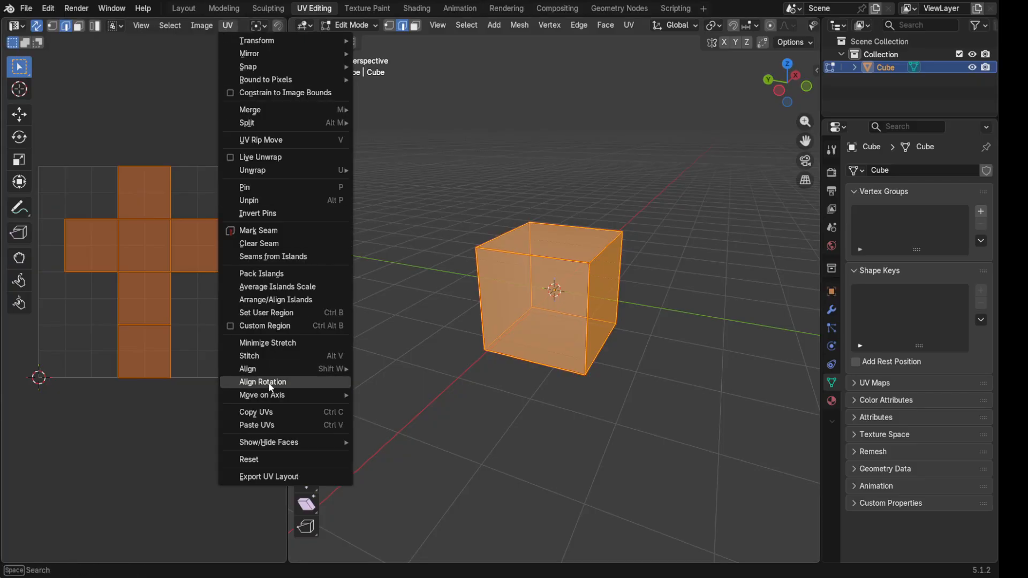
click(268, 479)
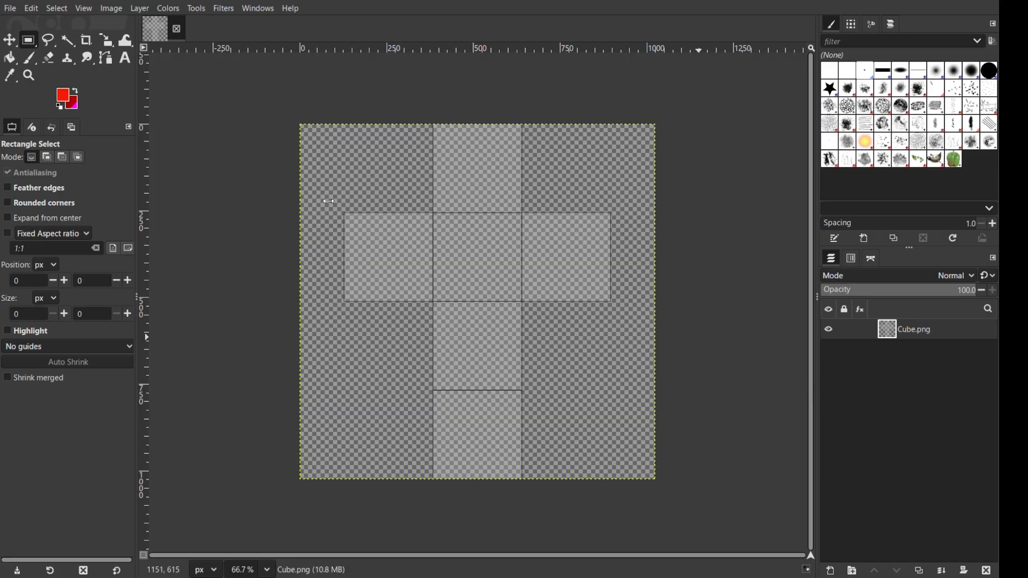
In GIMP, add a layer named Color and bucket-fill a rectangle of about 889 × 1017 px over the UV layout with red
click(622, 442)
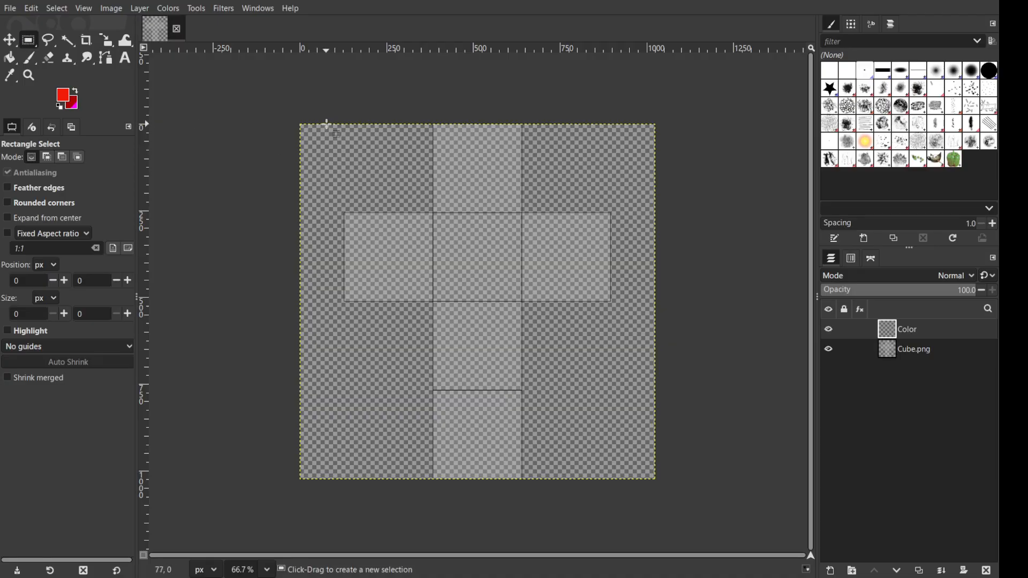
drag(327, 126, 635, 476)
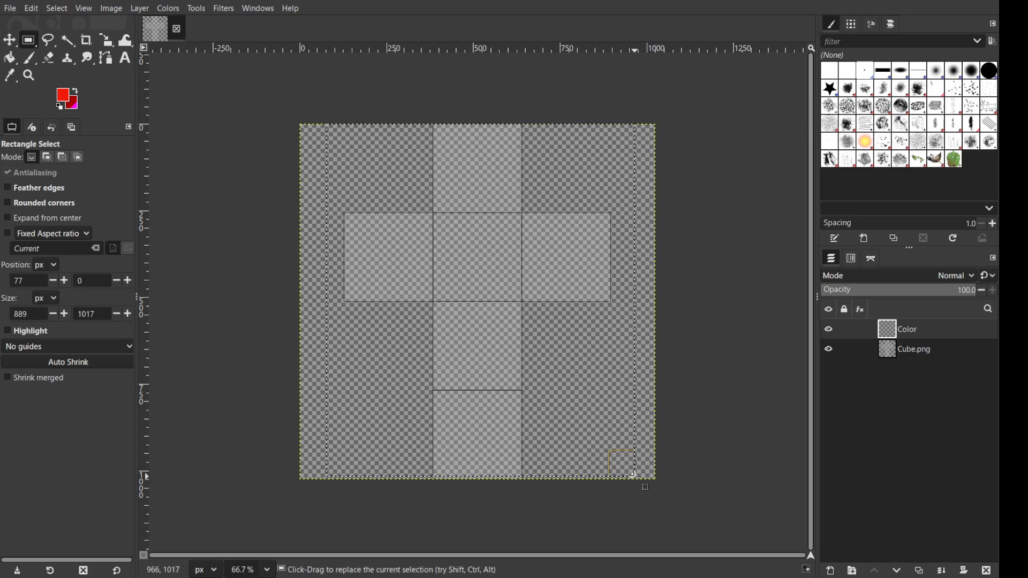
click(10, 57)
click(491, 278)
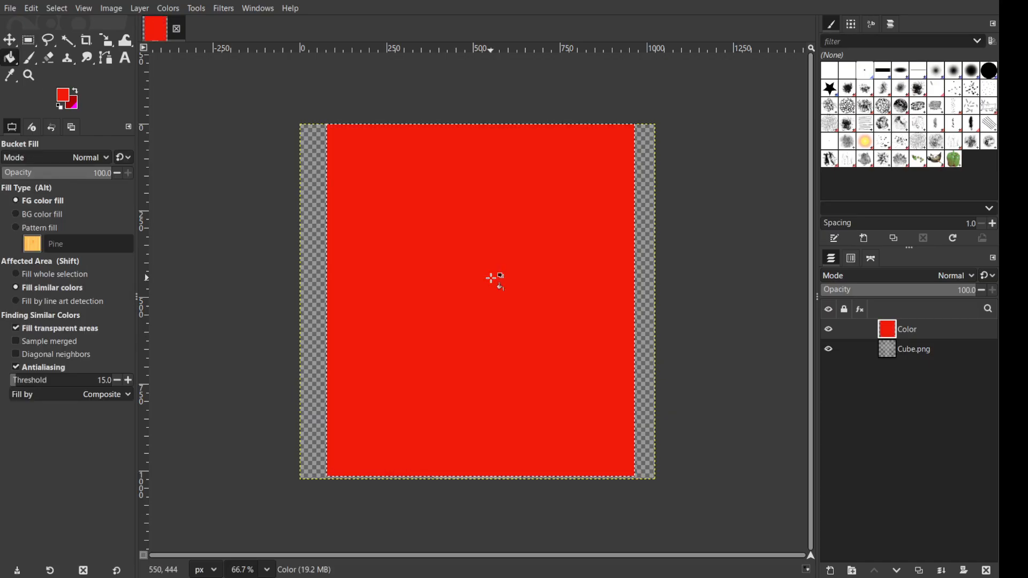
Move the Cube.png layer above the Color layer and export the image to Downloads as CubeImprove.png
click(921, 352)
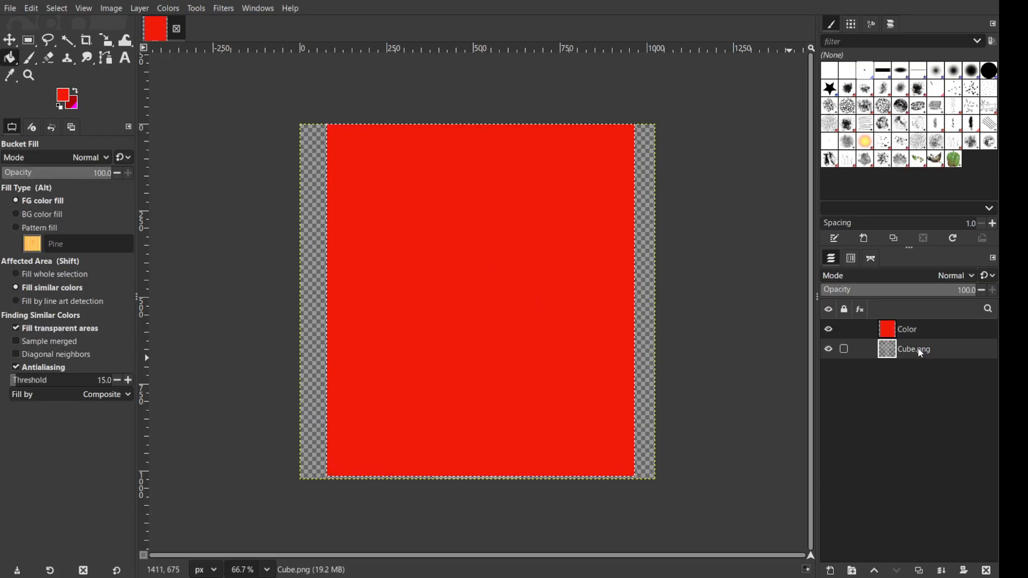
drag(922, 353, 918, 325)
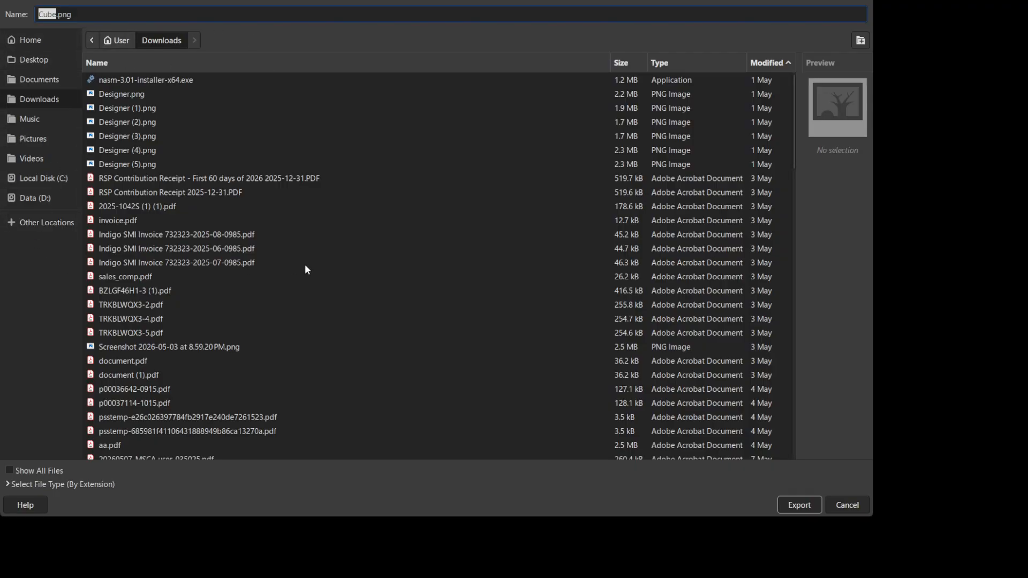
scroll(304, 265, down, 5)
key(End)
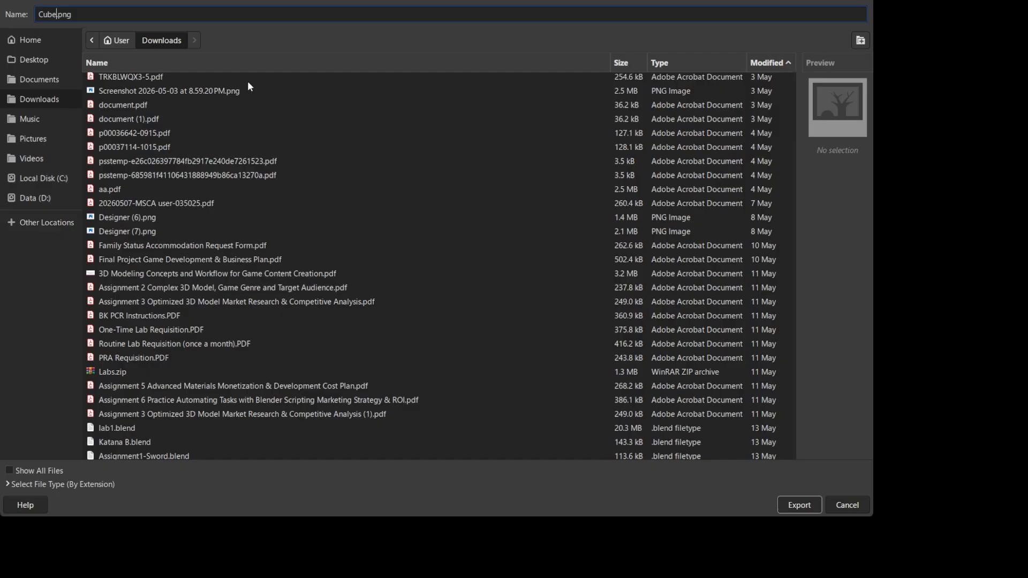
text(Improve)
key(Return)
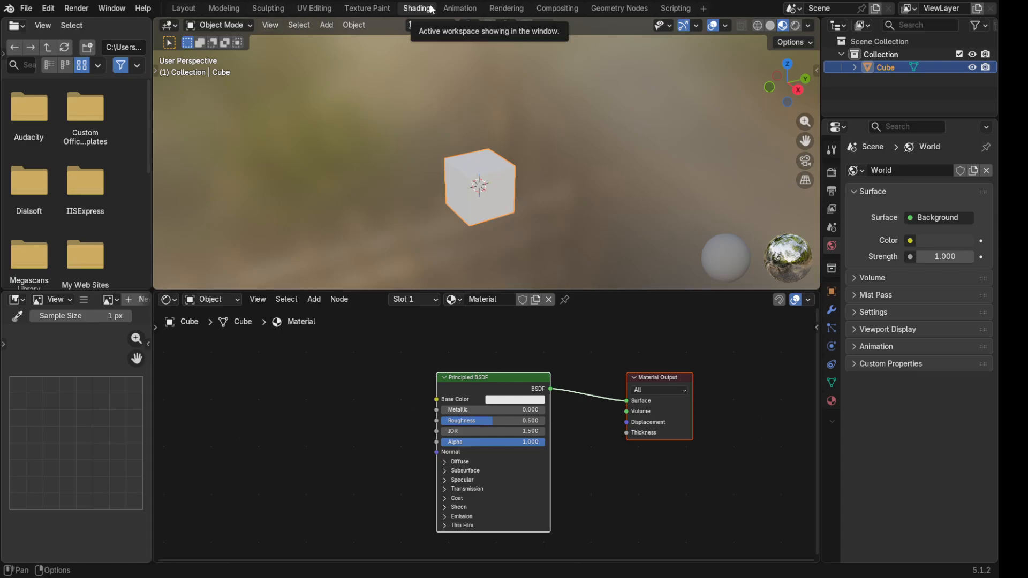
right_click(210, 421)
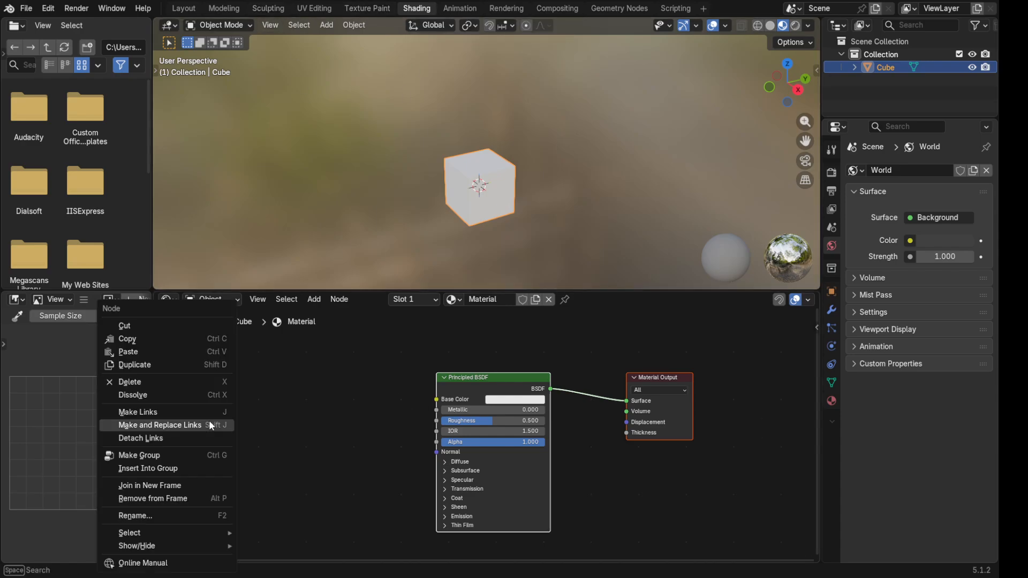
key(shift+a)
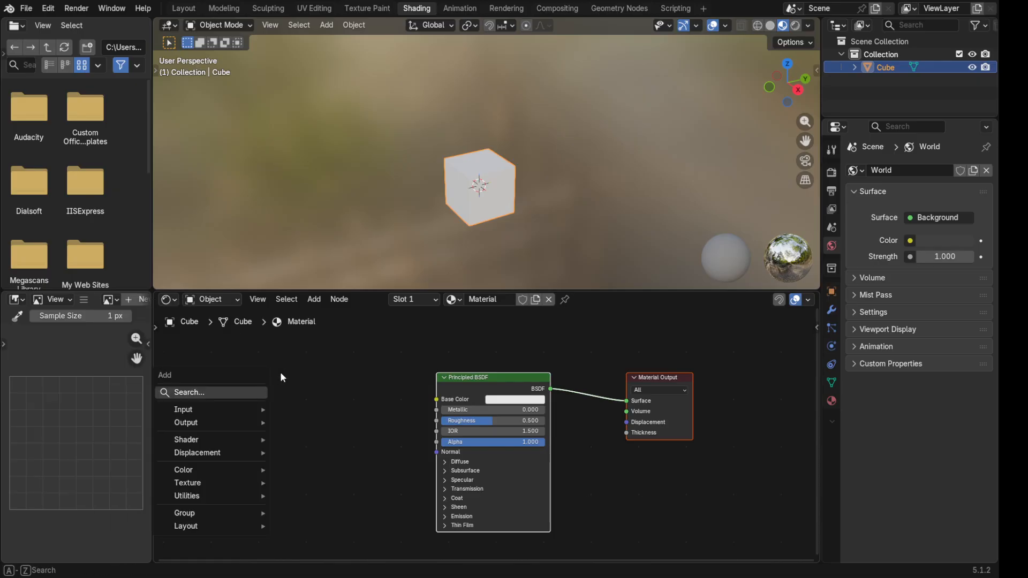
text(d)
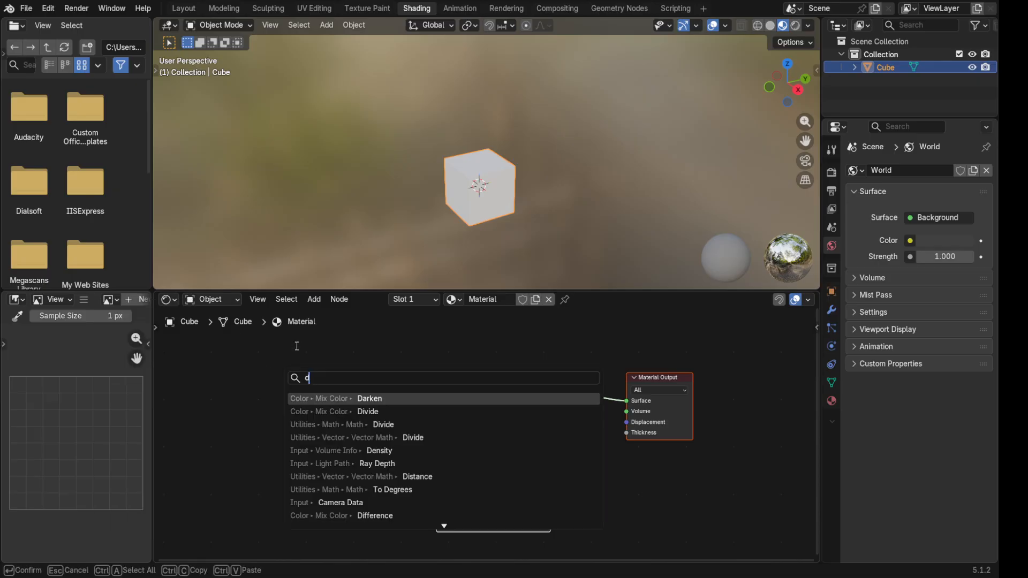
key(Escape)
In Blender's shader editor, add an Image Texture node and place it to the left of the Principled BSDF
key(shift+a)
text(image)
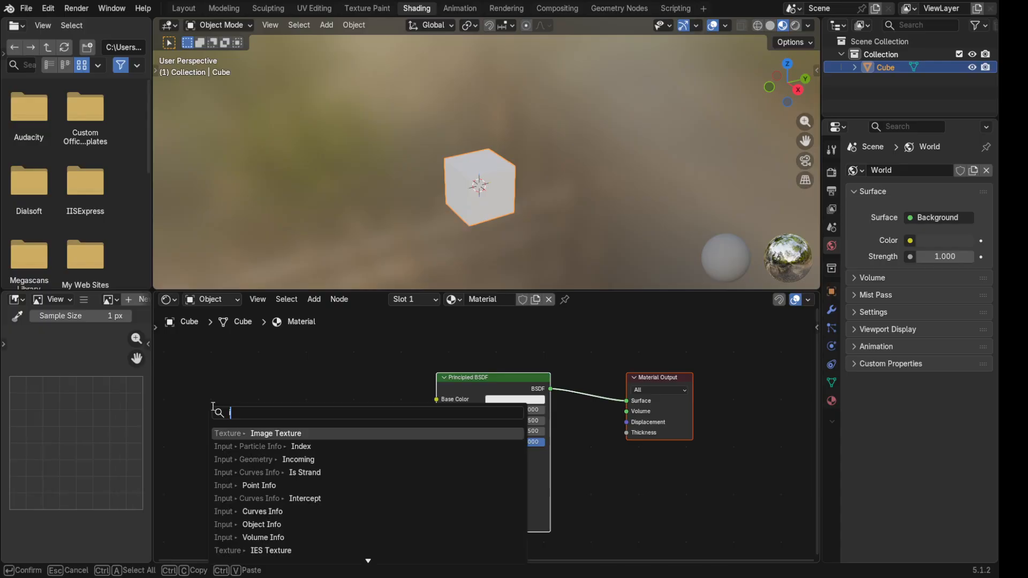
click(301, 435)
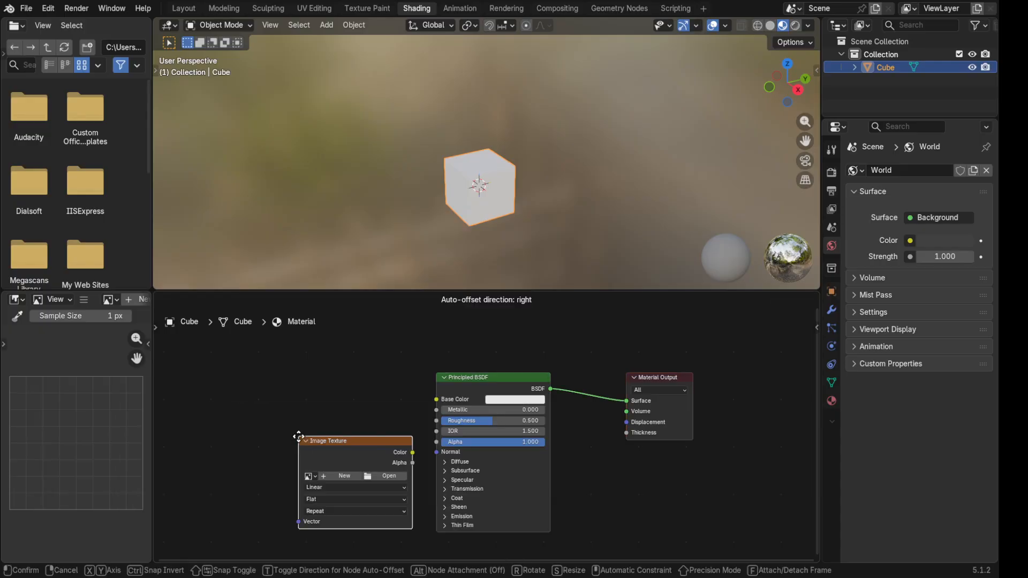
click(195, 370)
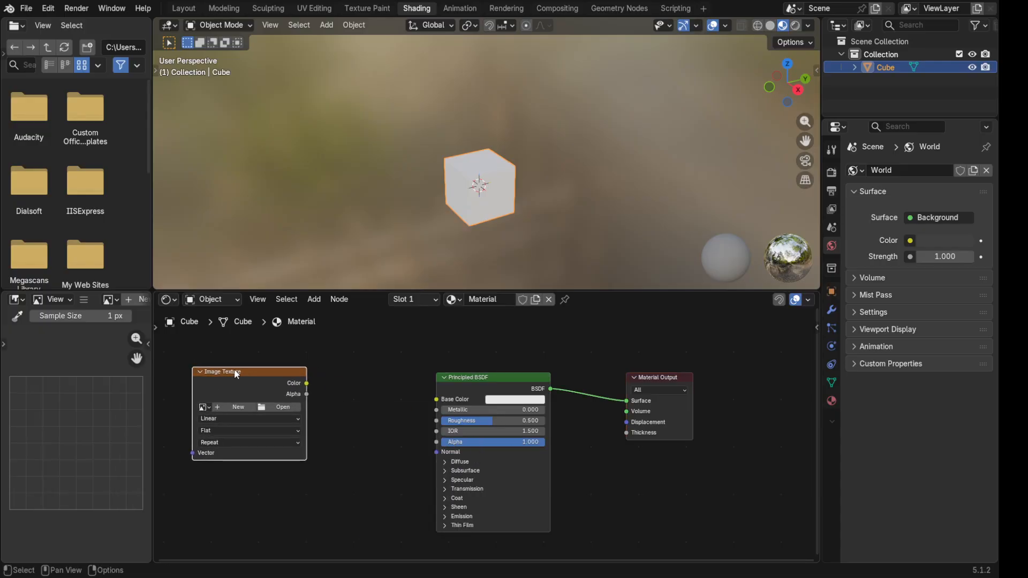
drag(233, 368, 234, 390)
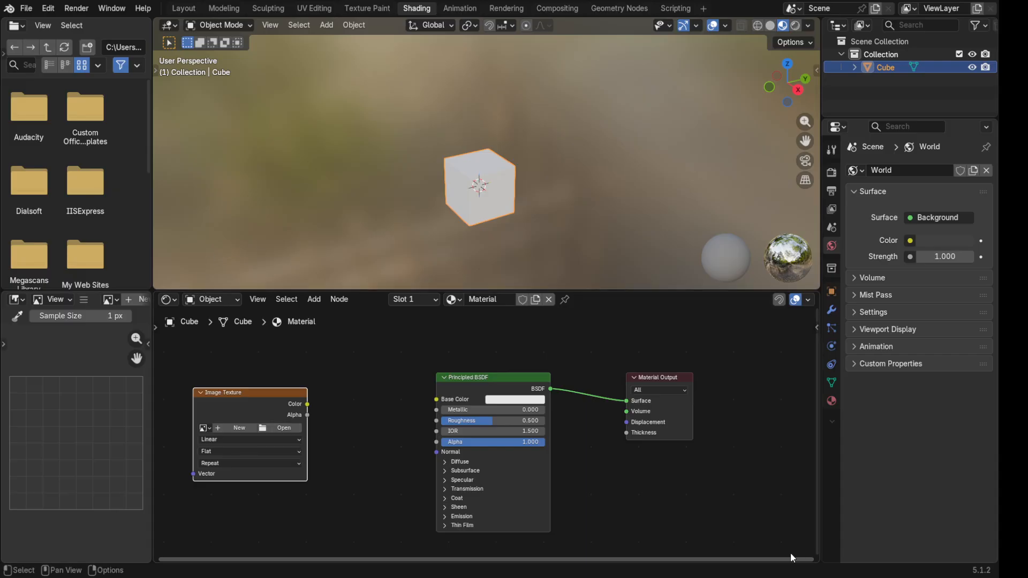
Load CubeImprove.png into the Image Texture node, connected from Color to the Principled BSDF's Base Color, and switch the viewport to Rendered shading
click(718, 506)
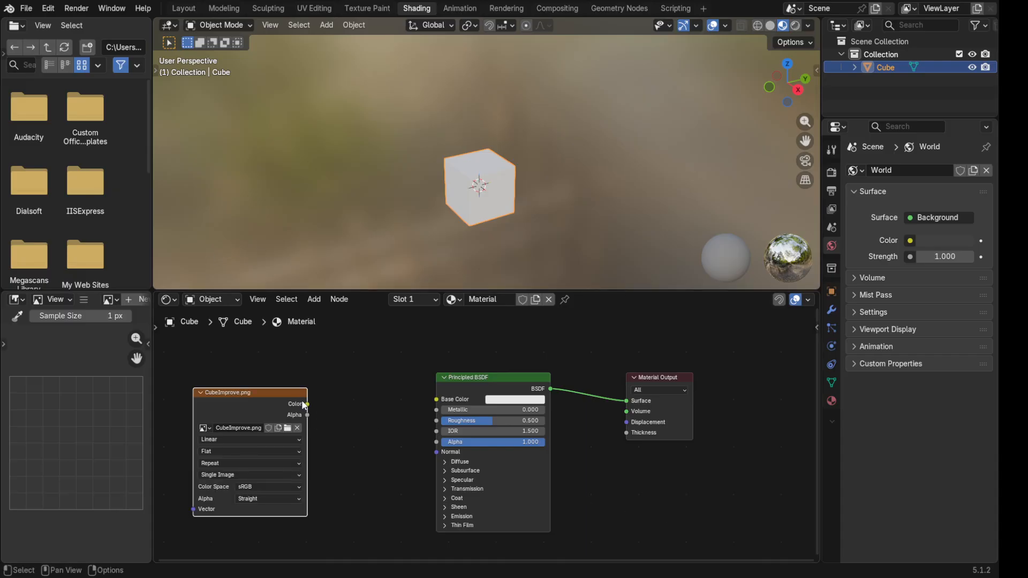
drag(309, 408, 437, 401)
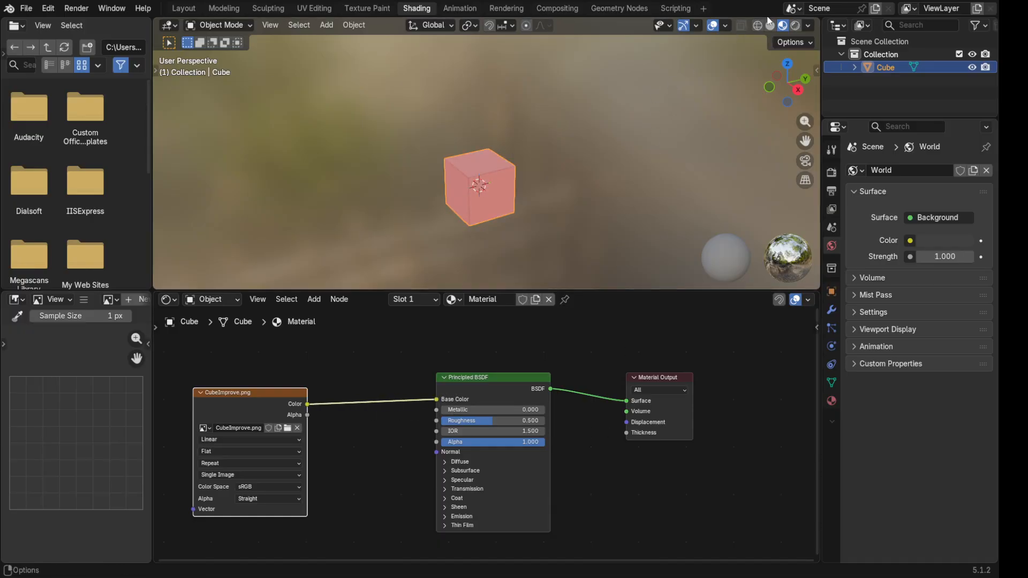
click(795, 25)
Switch to the Modeling workspace and show the selected cube in Material Preview shading
click(224, 9)
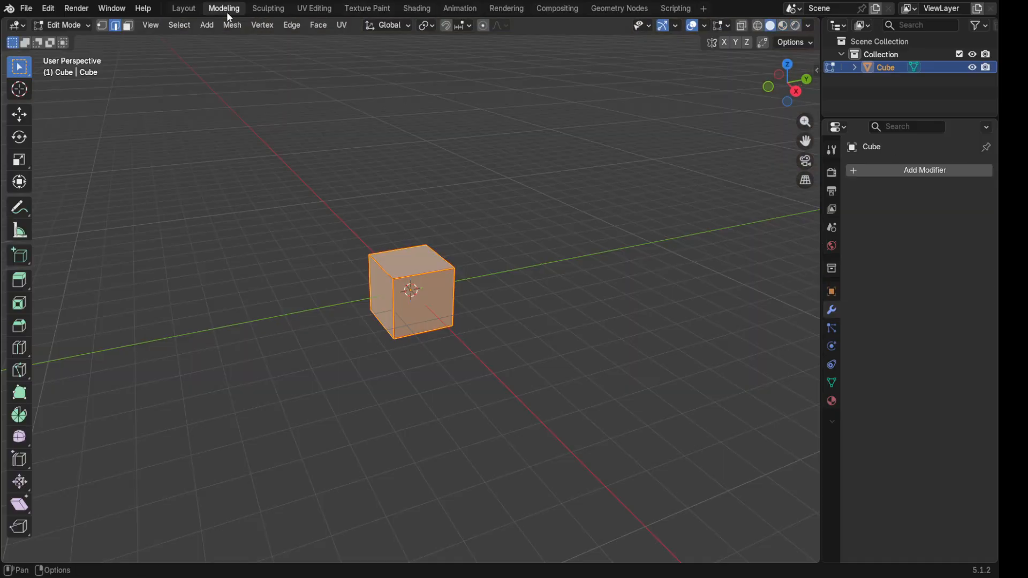
scroll(478, 349, up, 4)
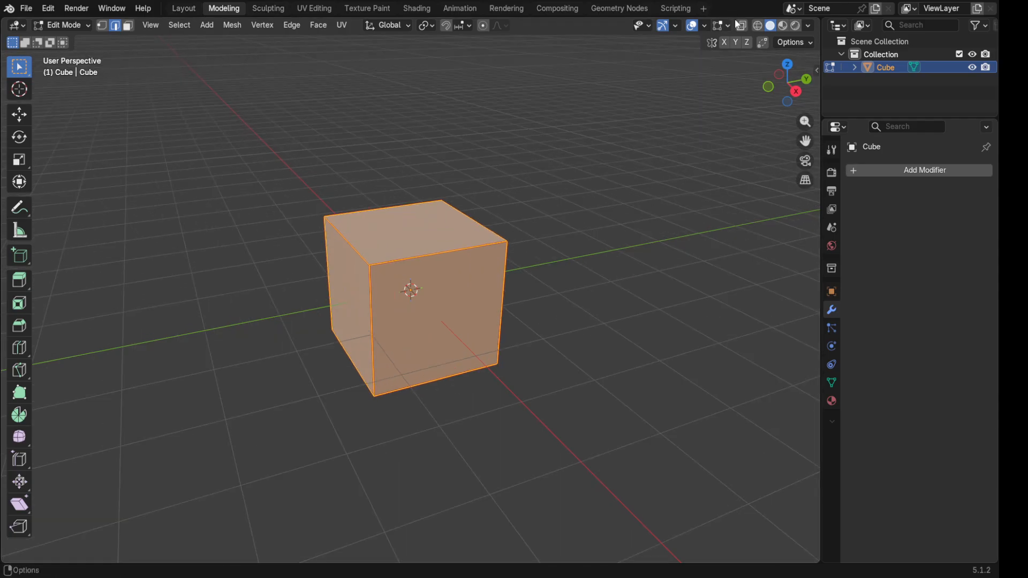
click(783, 26)
middle_drag(623, 195, 443, 279)
drag(503, 33, 237, 478)
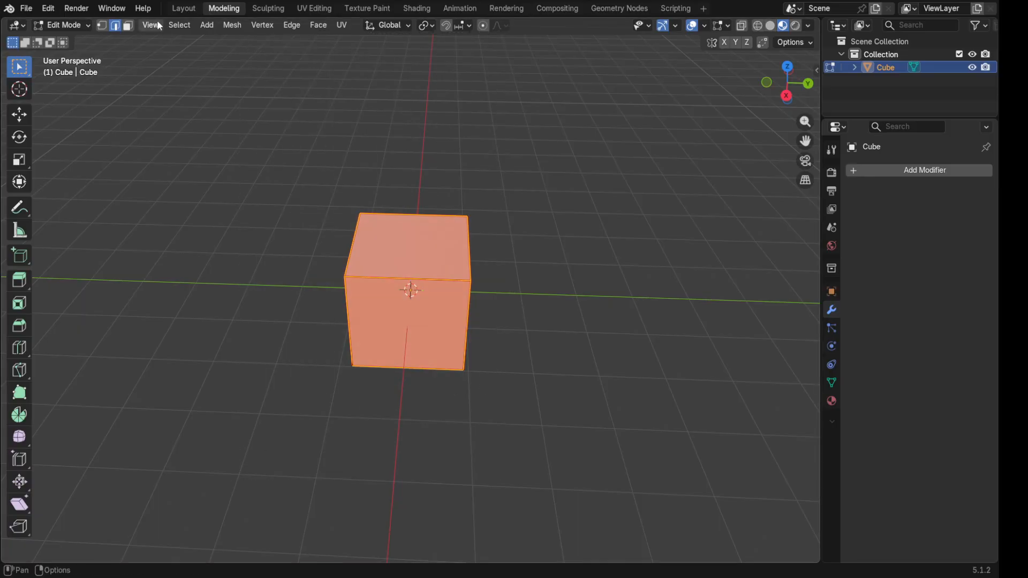
Examine the cube from several angles in Rendered shading with its whole mesh selected
click(793, 25)
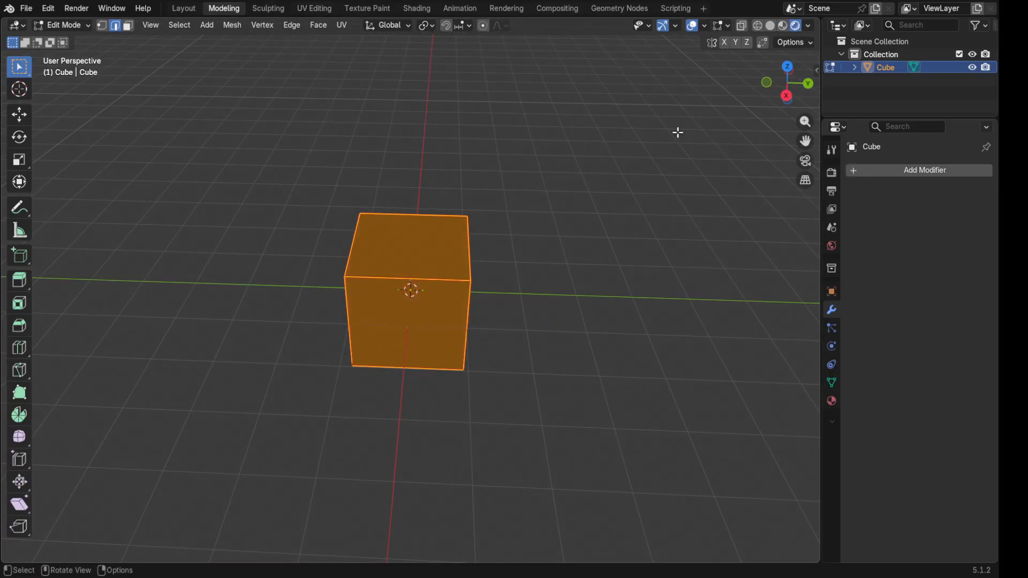
mouse_move(677, 131)
middle_down()
mouse_move(571, 195)
mouse_move(600, 223)
middle_up()
drag(578, 131, 230, 429)
middle_drag(579, 225, 628, 173)
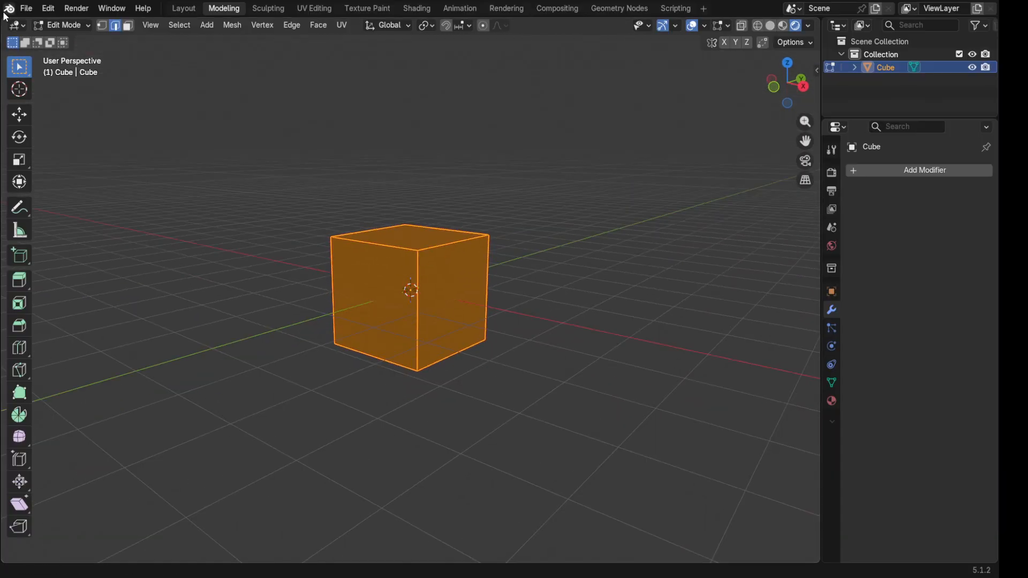
Switch the cube to Object Mode and set the viewport to Material Preview shading
click(62, 25)
click(59, 39)
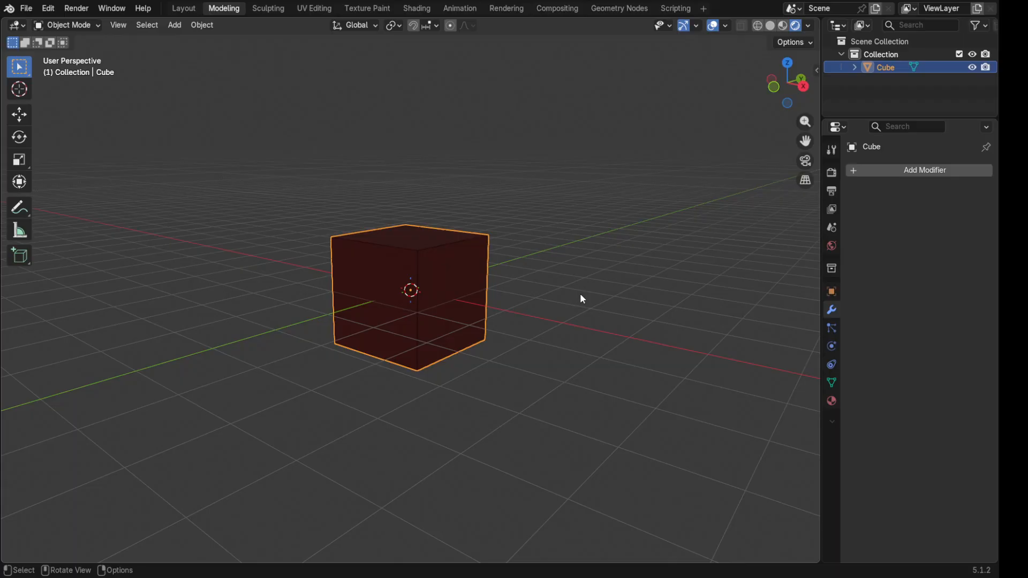
middle_drag(580, 298, 580, 317)
click(783, 26)
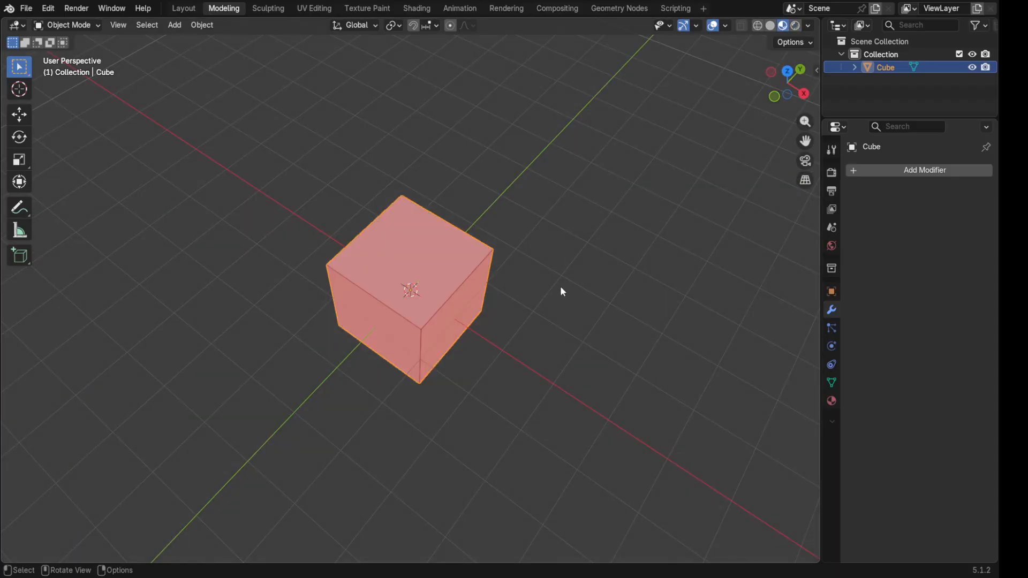